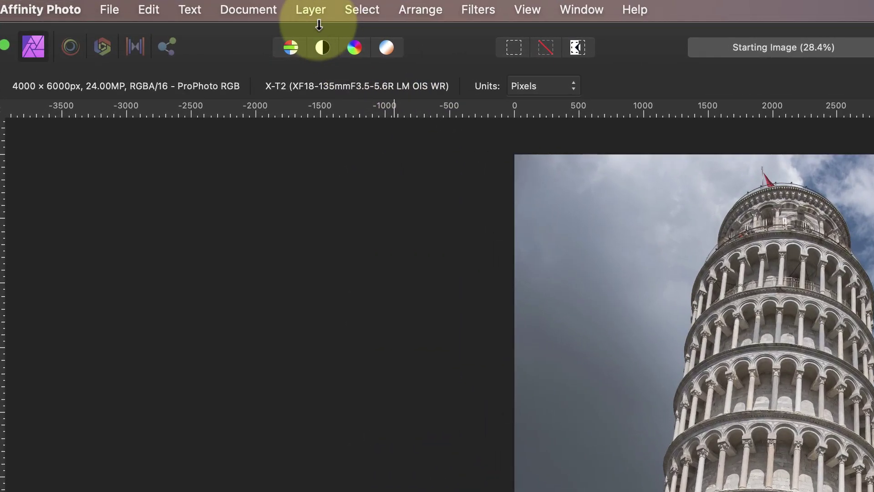
Step: Add a new empty pixel layer, then zoom to 150% on the tower's lower arcade and crane
left_click(312, 10)
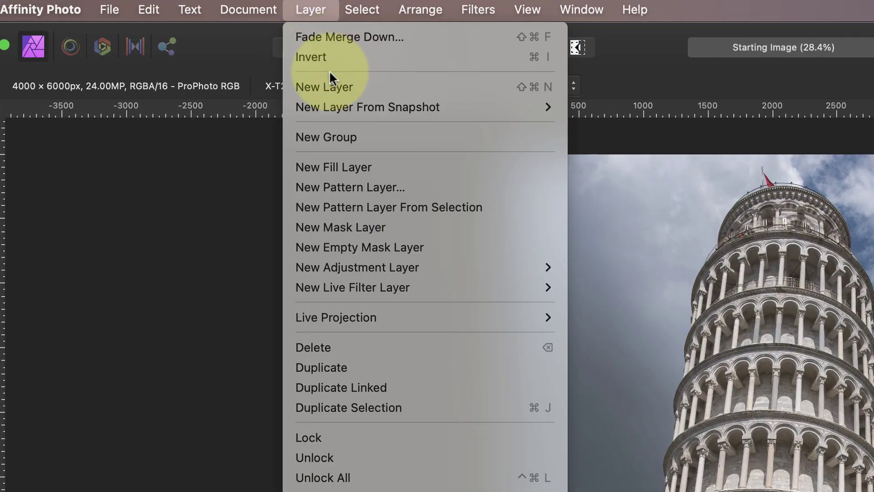
left_click(333, 86)
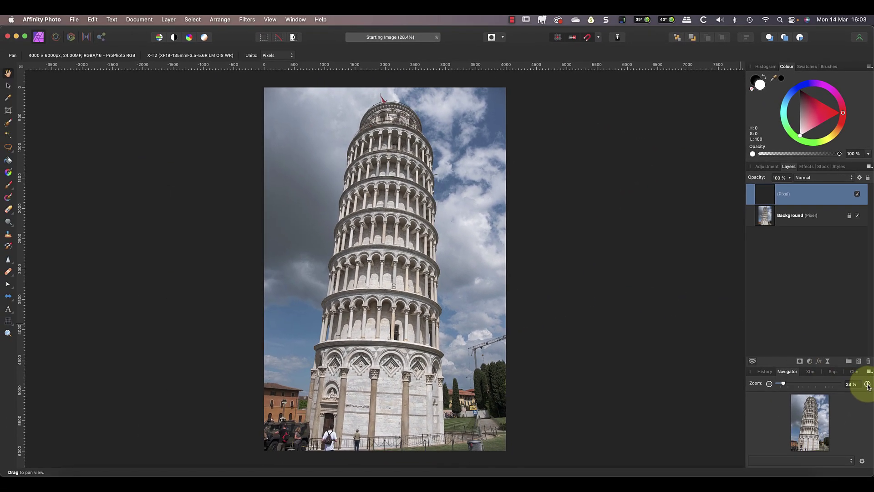
left_click(868, 383)
left_click(867, 384)
left_click(867, 384)
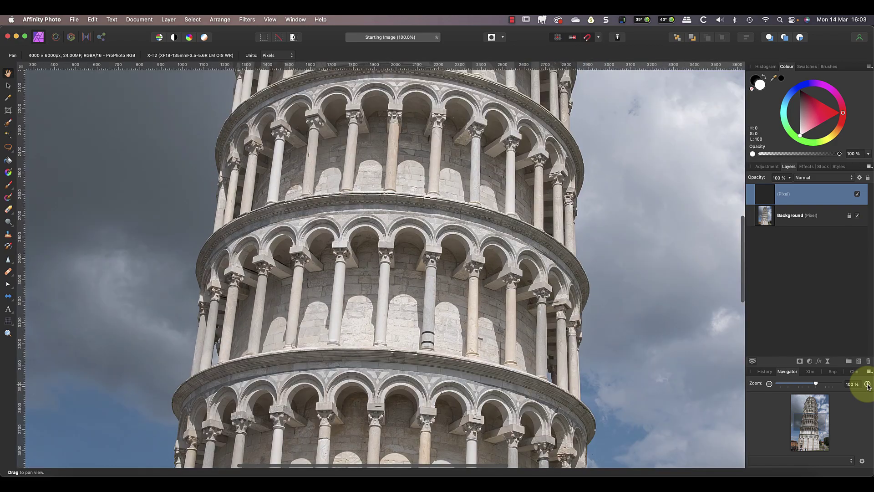
left_click(868, 384)
left_click_drag(810, 416, 820, 439)
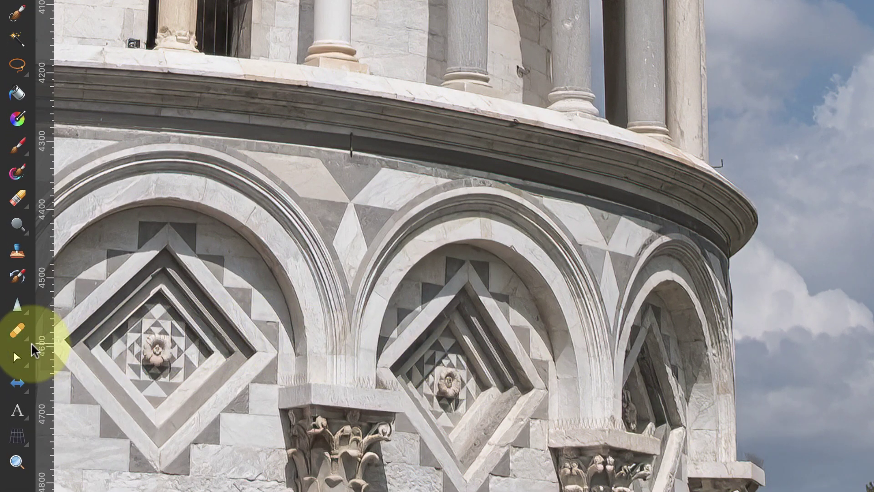
Step: Set up the Inpainting Brush sampling Current Layer & Below with a smaller width
left_click(27, 340)
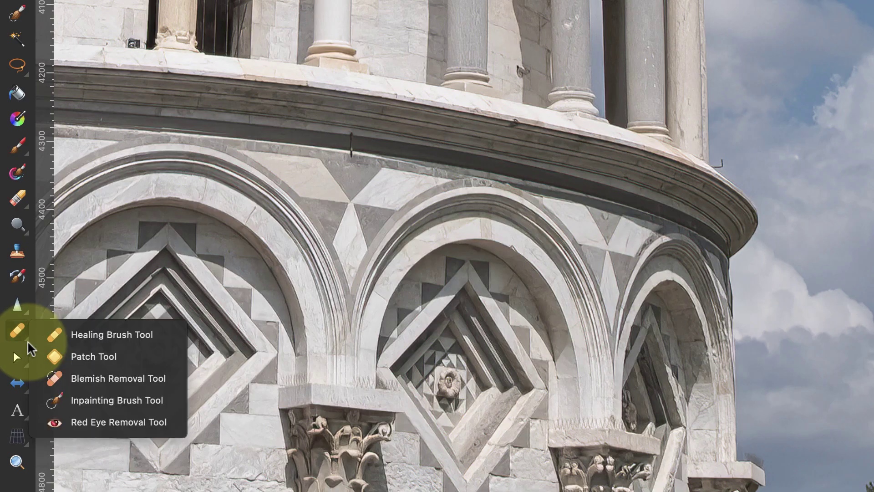
left_click(99, 397)
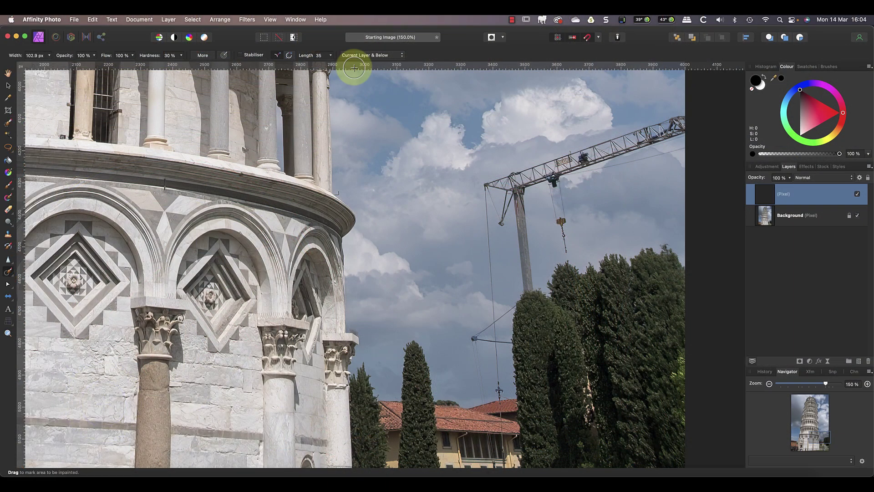
left_click(365, 55)
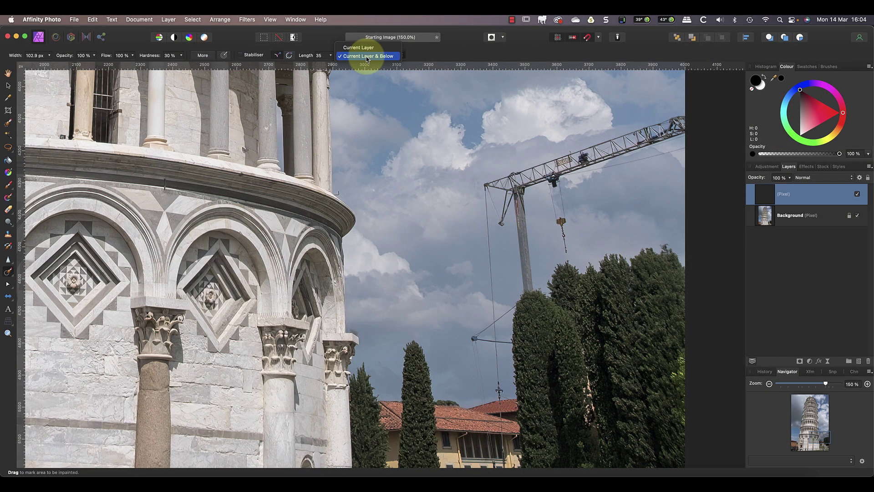
left_click(366, 56)
key("bracketleft")
key("bracketleft")
key("bracketleft")
Step: Inpaint over the crane's cables, mast, hook, jib and leftover fragments in the sky
mouse_move(508, 310)
left_mouse_down()
mouse_move(474, 335)
mouse_move(507, 314)
mouse_move(480, 316)
mouse_move(503, 342)
mouse_move(494, 348)
left_mouse_up()
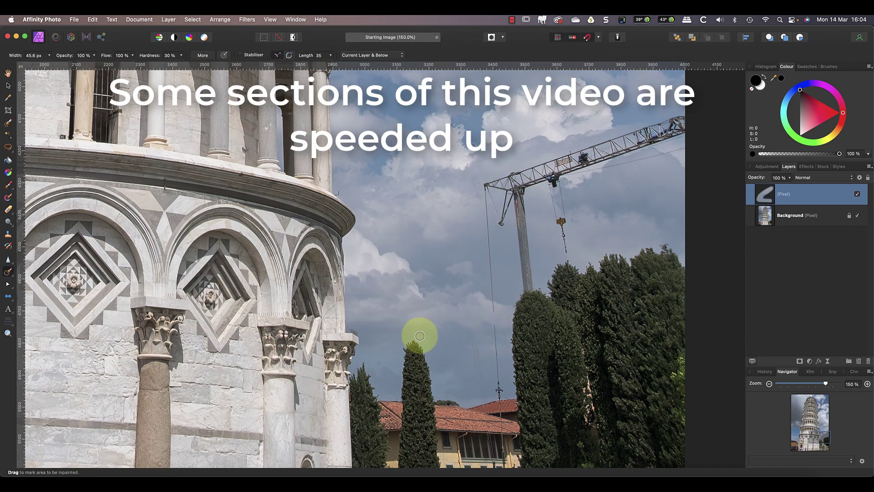
mouse_move(498, 392)
left_mouse_down()
mouse_move(486, 207)
mouse_move(482, 390)
mouse_move(473, 346)
left_mouse_up()
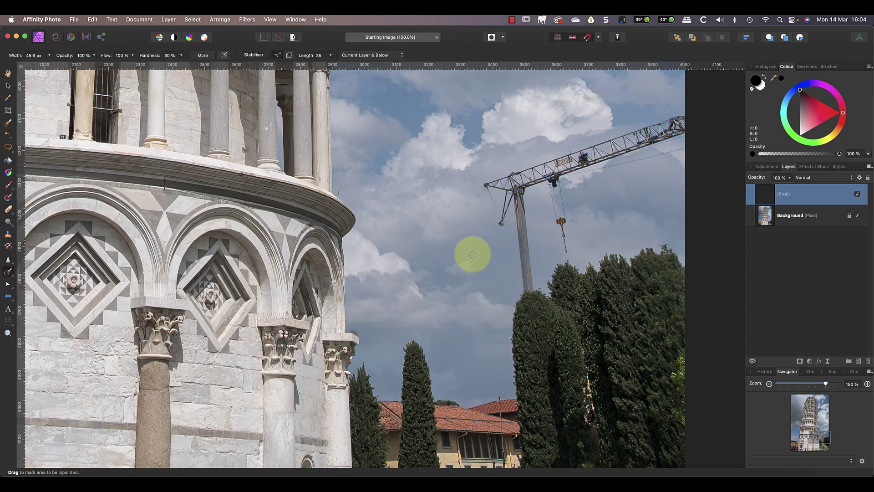
mouse_move(499, 228)
left_mouse_down()
mouse_move(510, 191)
mouse_move(505, 176)
mouse_move(483, 183)
mouse_move(501, 217)
mouse_move(498, 196)
left_mouse_up()
mouse_move(565, 251)
left_mouse_down()
mouse_move(546, 182)
mouse_move(566, 220)
mouse_move(576, 188)
mouse_move(568, 179)
mouse_move(683, 146)
left_mouse_up()
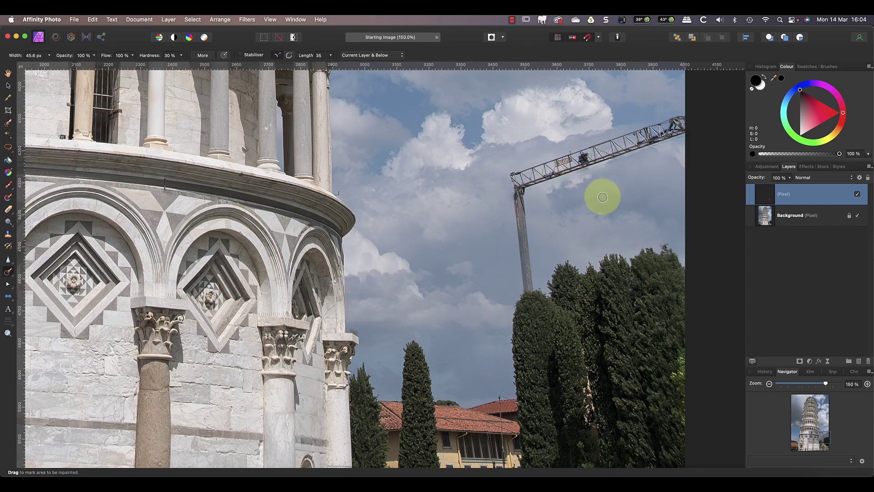
mouse_move(512, 175)
left_mouse_down()
mouse_move(688, 118)
mouse_move(504, 176)
mouse_move(687, 123)
mouse_move(602, 160)
mouse_move(511, 182)
mouse_move(669, 130)
mouse_move(708, 190)
left_mouse_up()
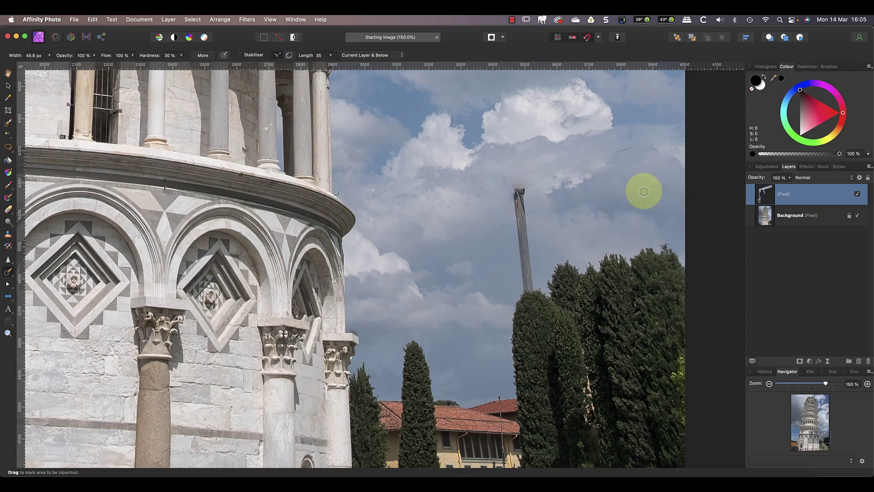
left_click_drag(618, 151, 639, 143)
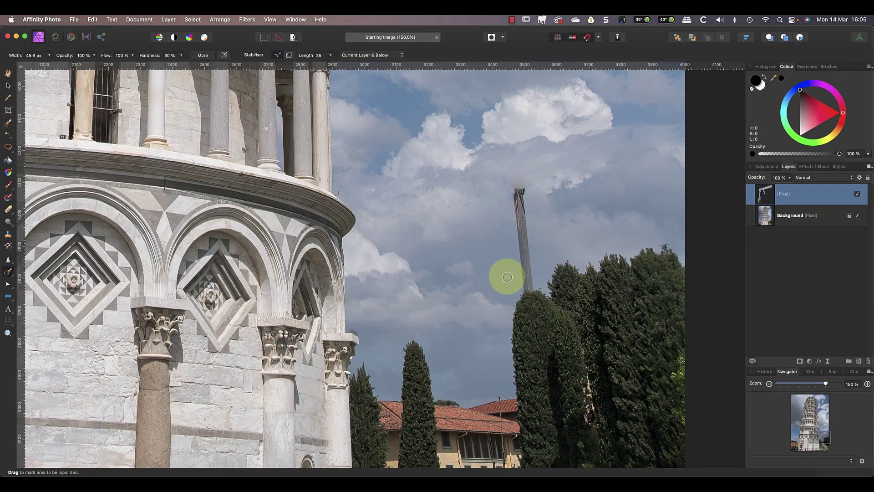
mouse_move(528, 286)
left_mouse_down()
mouse_move(519, 188)
mouse_move(523, 266)
left_mouse_up()
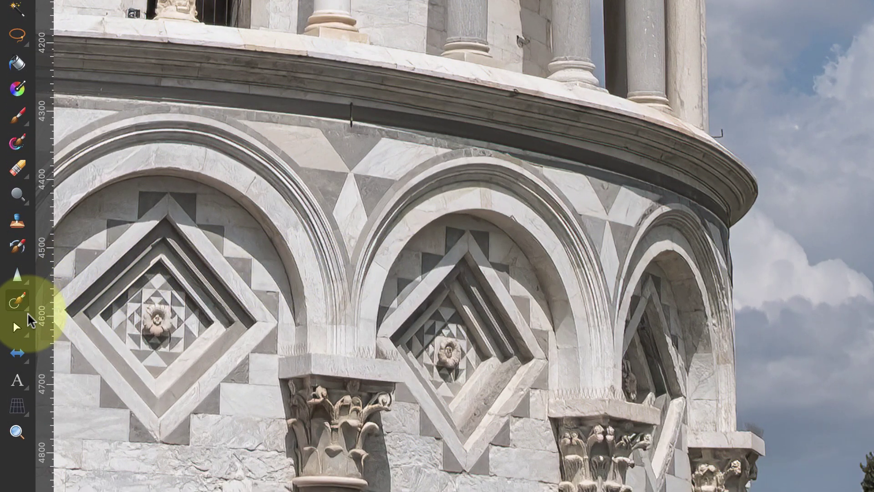
Step: Switch to the Healing Brush and sample clean sky patches near the former crane
left_click(27, 312)
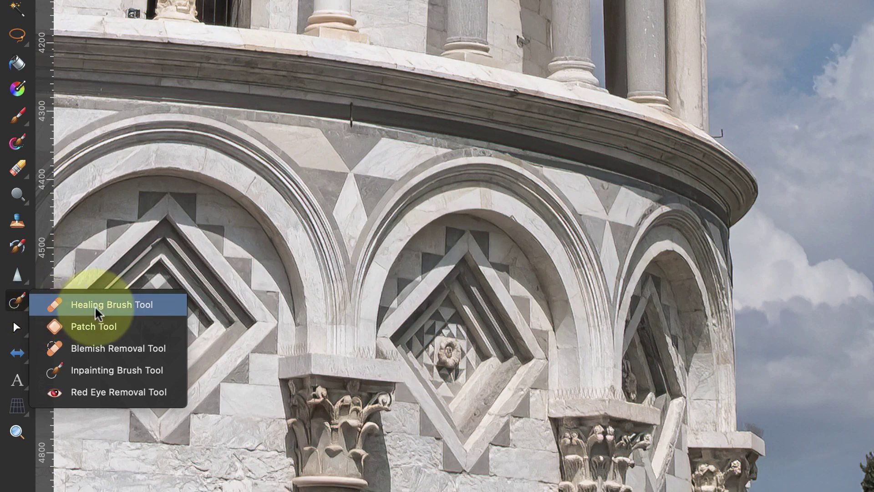
left_click(75, 304)
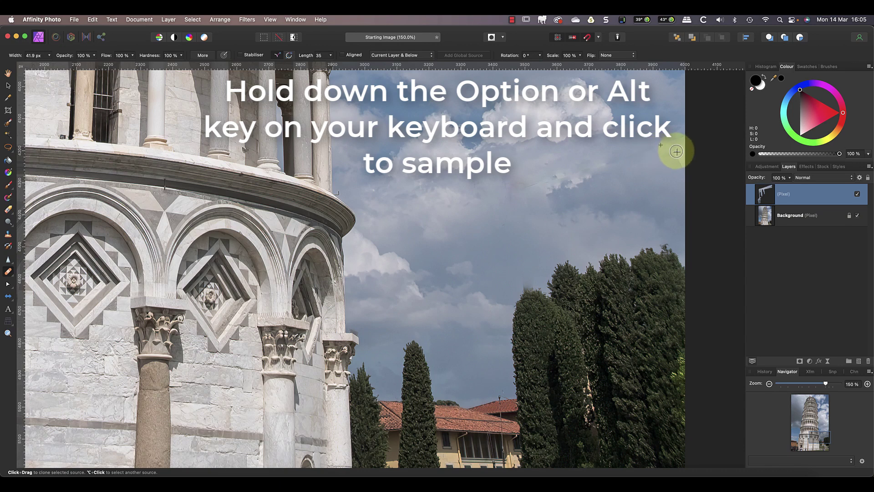
left_click(654, 148, "alt")
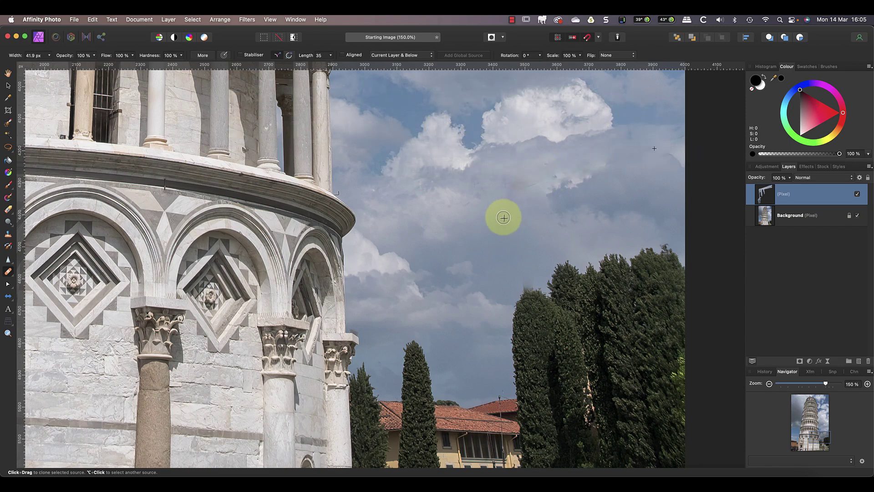
left_click(520, 206, "alt")
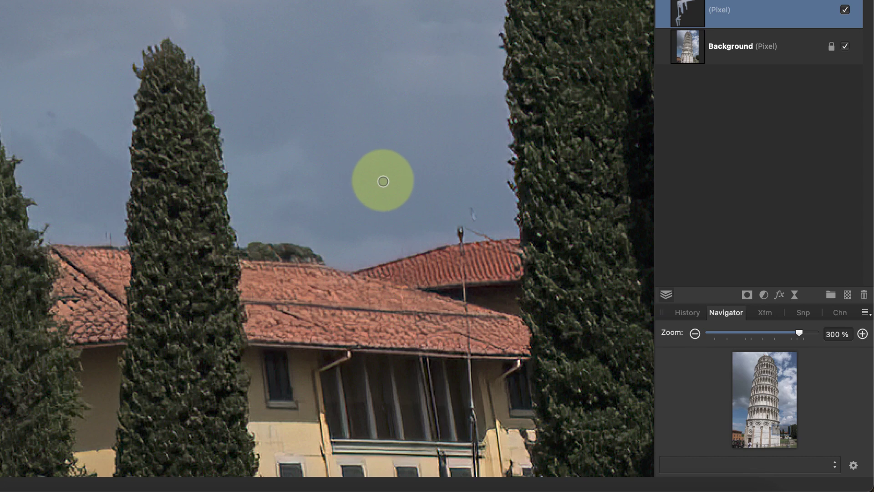
Step: Heal out the antenna pole using roof tiles, facade and window-ledge wall as sources
left_click(510, 239, "alt")
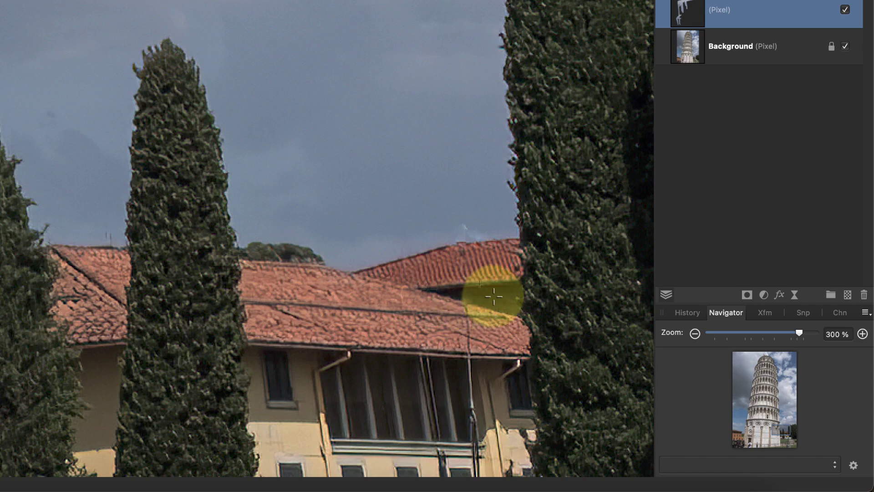
left_click(480, 284, "alt")
left_click(484, 309, "alt")
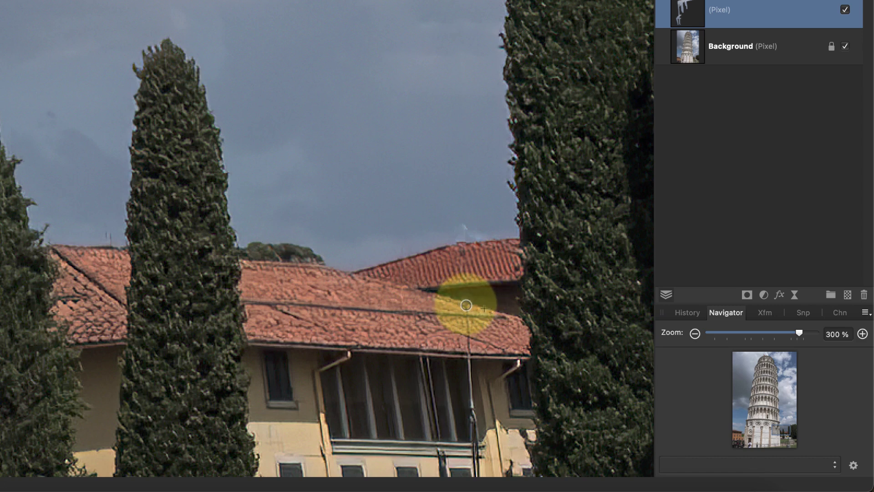
left_click(458, 359, "alt")
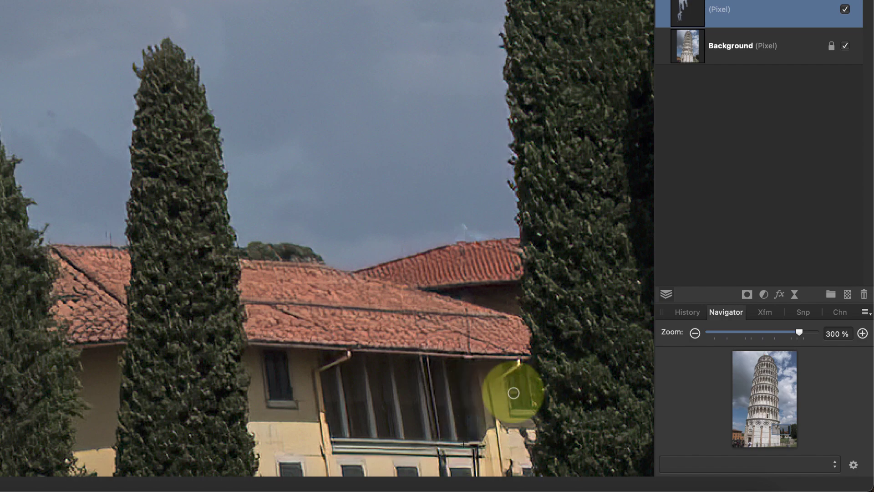
scroll(512, 392, "down", 10)
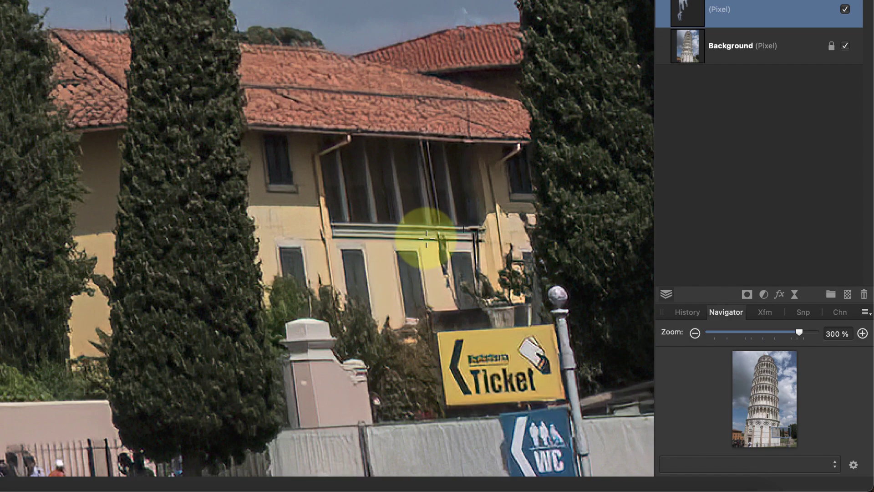
left_click(427, 238, "alt")
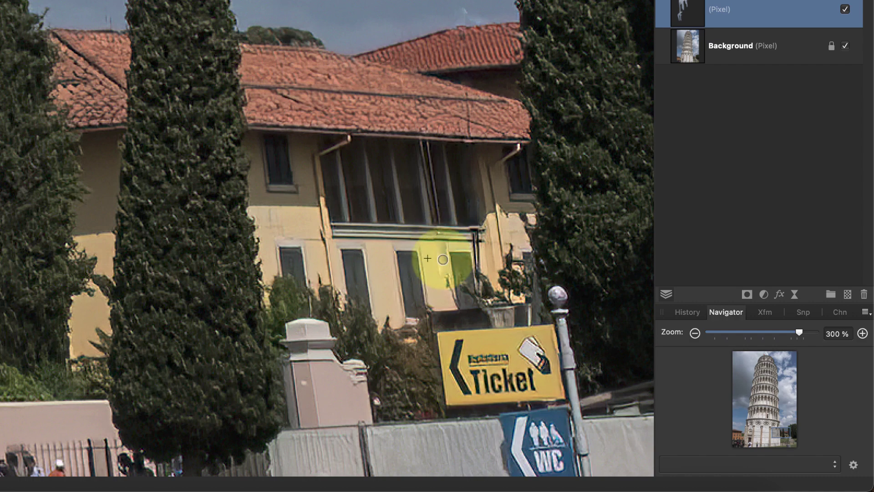
left_click(435, 291, "alt")
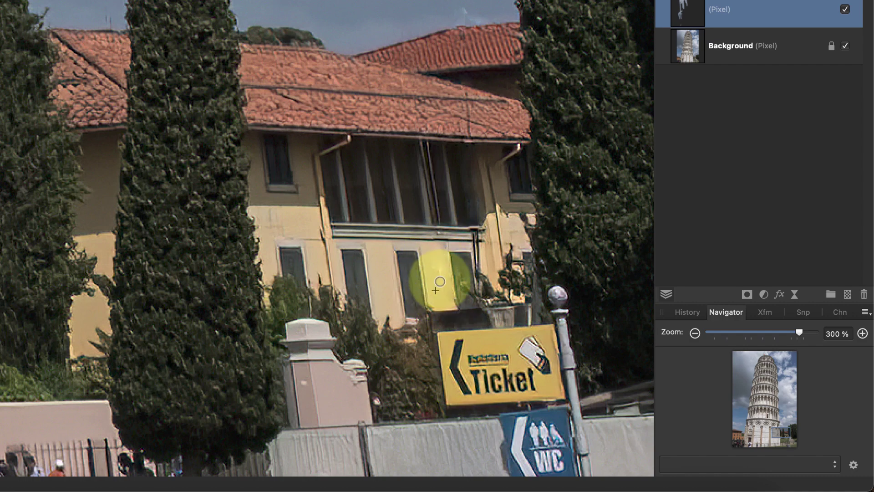
left_click(462, 240, "alt")
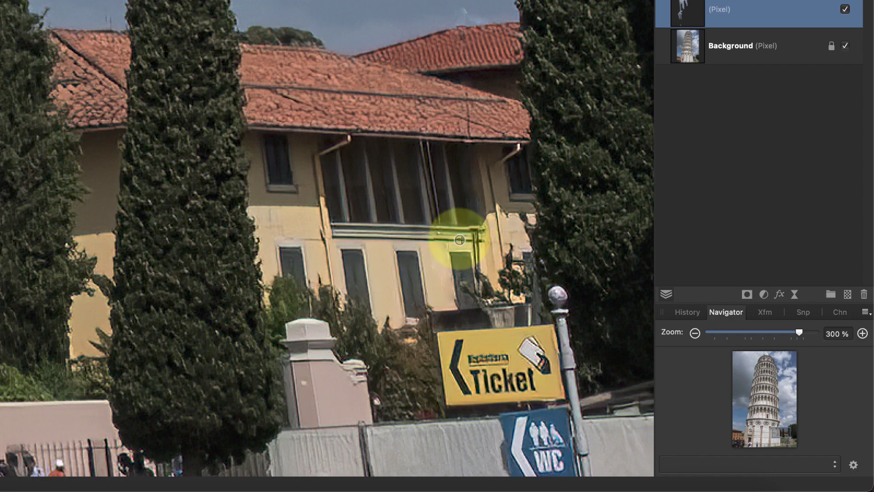
left_click(475, 250)
mouse_move(483, 247)
left_mouse_down()
mouse_move(523, 245)
mouse_move(486, 262)
mouse_move(478, 255)
mouse_move(478, 265)
mouse_move(523, 245)
left_mouse_up()
left_click(418, 229, "alt")
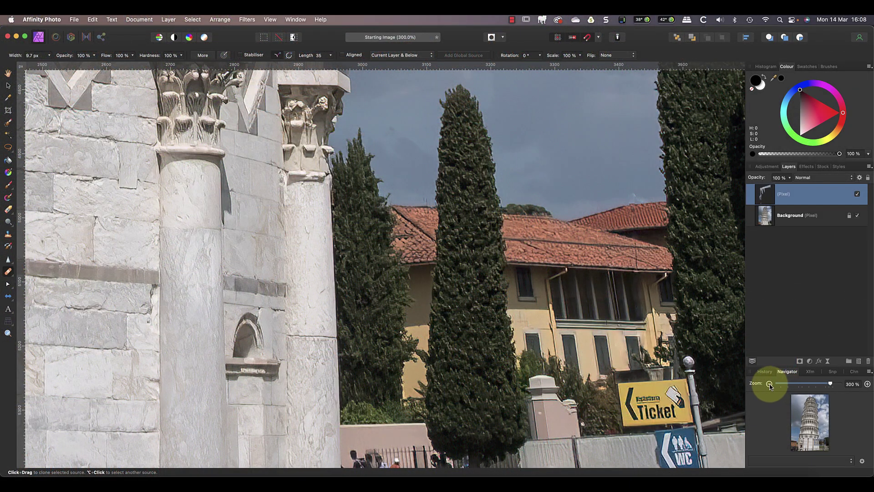
Step: Zoom the view back out through 150% to 100%
left_click(769, 383)
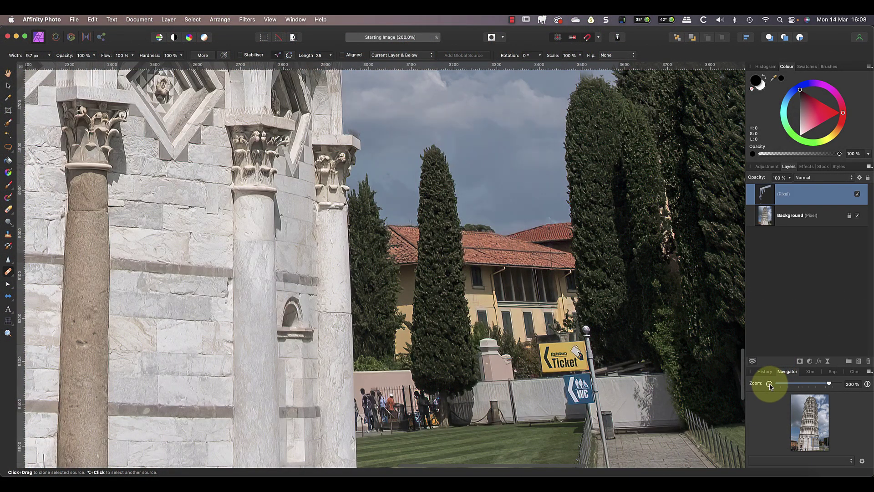
left_click(769, 384)
left_click(770, 384)
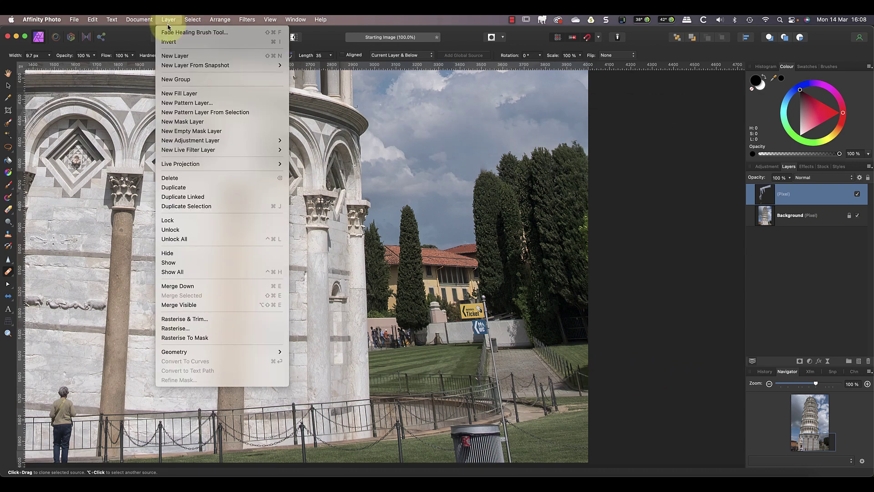
Step: Add another pixel layer, zoom to 200%, and set a clone source beside the rubbish bin
left_click(178, 56)
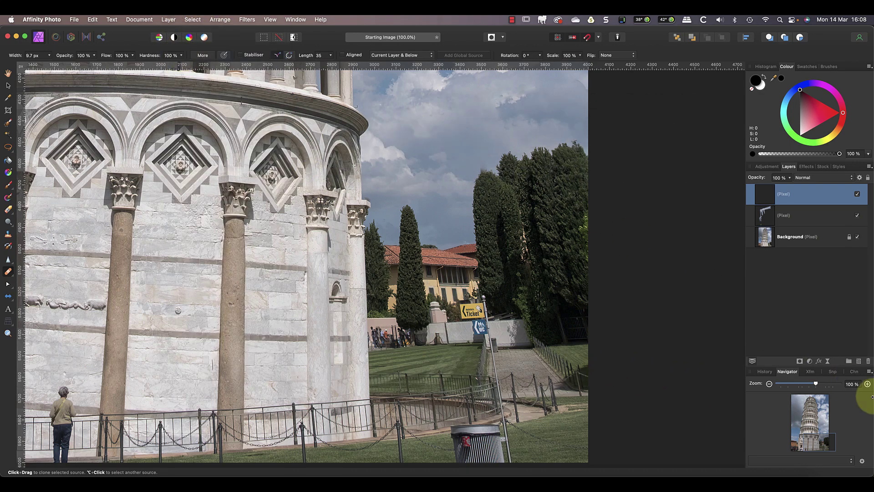
left_click(867, 384)
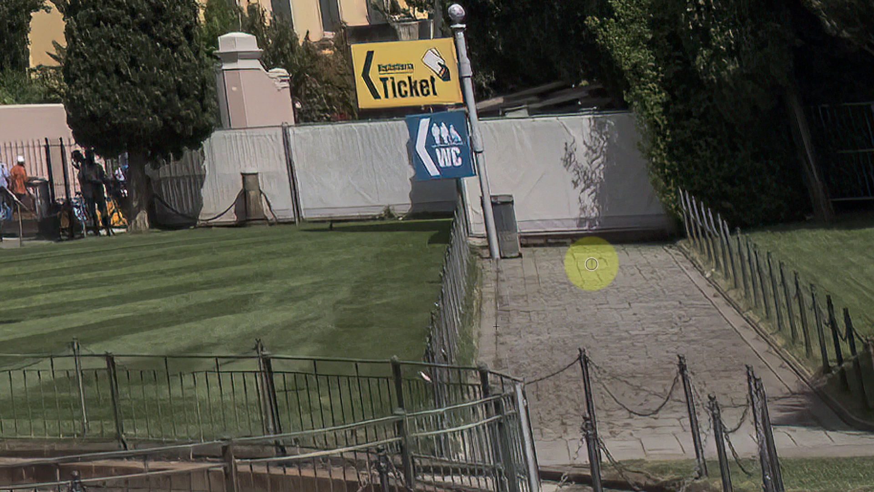
left_click(539, 233, "alt")
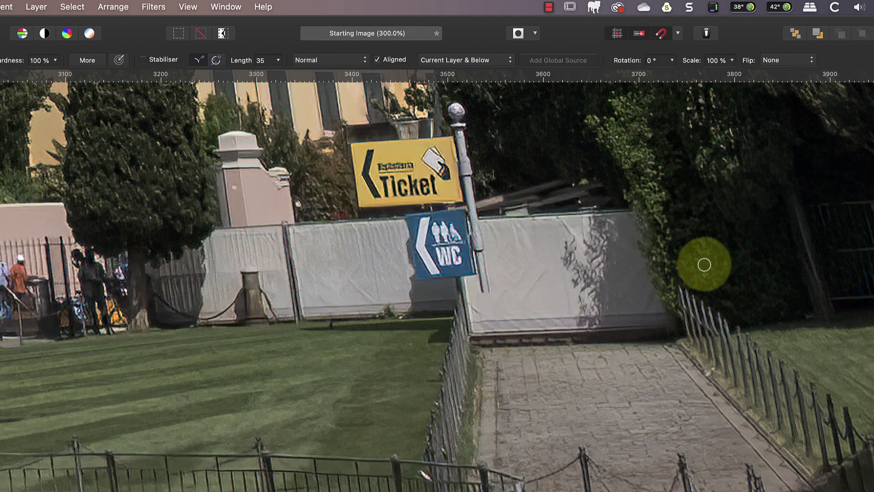
Step: Clone wall texture over the lower signpost pole and the blue WC sign
left_click(506, 288, "alt")
mouse_move(485, 291)
left_mouse_down()
mouse_move(478, 238)
mouse_move(498, 219)
mouse_move(479, 231)
mouse_move(467, 268)
mouse_move(381, 238)
mouse_move(372, 219)
left_mouse_up()
left_click(499, 219, "alt")
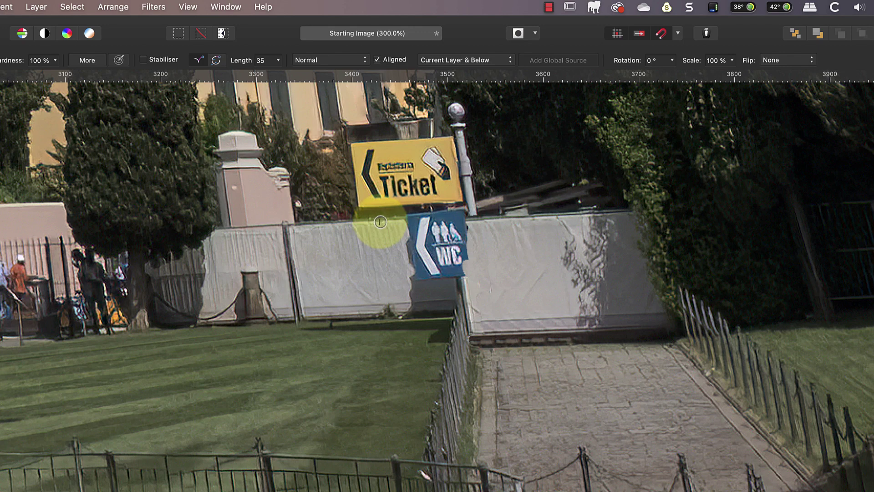
left_click(441, 219)
mouse_move(446, 218)
left_mouse_down()
mouse_move(402, 219)
mouse_move(422, 236)
mouse_move(405, 230)
mouse_move(404, 247)
mouse_move(424, 269)
mouse_move(414, 289)
mouse_move(433, 264)
mouse_move(427, 239)
mouse_move(439, 225)
mouse_move(426, 250)
mouse_move(430, 299)
mouse_move(414, 289)
mouse_move(417, 307)
mouse_move(433, 302)
mouse_move(382, 304)
mouse_move(447, 301)
mouse_move(444, 308)
mouse_move(432, 312)
mouse_move(479, 265)
mouse_move(355, 312)
mouse_move(446, 296)
mouse_move(449, 277)
mouse_move(433, 287)
mouse_move(460, 285)
mouse_move(457, 257)
mouse_move(437, 261)
mouse_move(457, 241)
mouse_move(453, 256)
mouse_move(447, 231)
mouse_move(407, 219)
mouse_move(460, 219)
mouse_move(428, 221)
mouse_move(452, 214)
mouse_move(462, 229)
mouse_move(531, 196)
mouse_move(462, 213)
mouse_move(473, 201)
mouse_move(448, 105)
mouse_move(452, 111)
mouse_move(558, 0)
left_mouse_up()
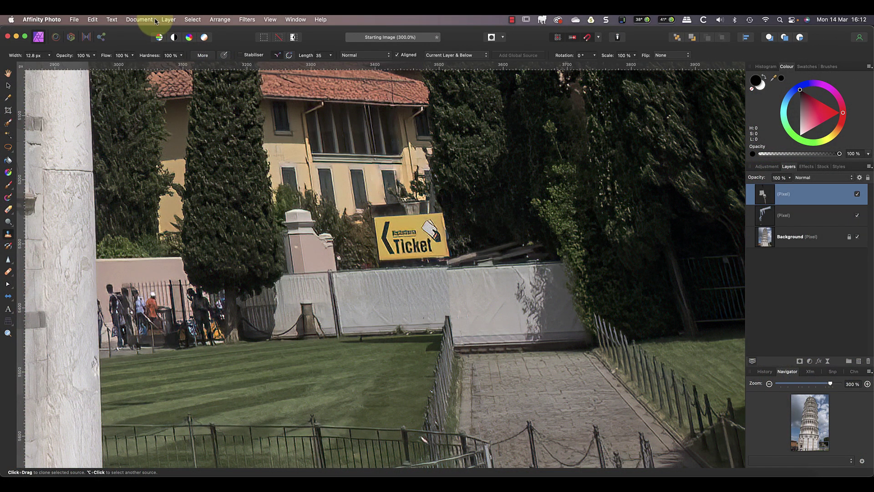
left_click(169, 19)
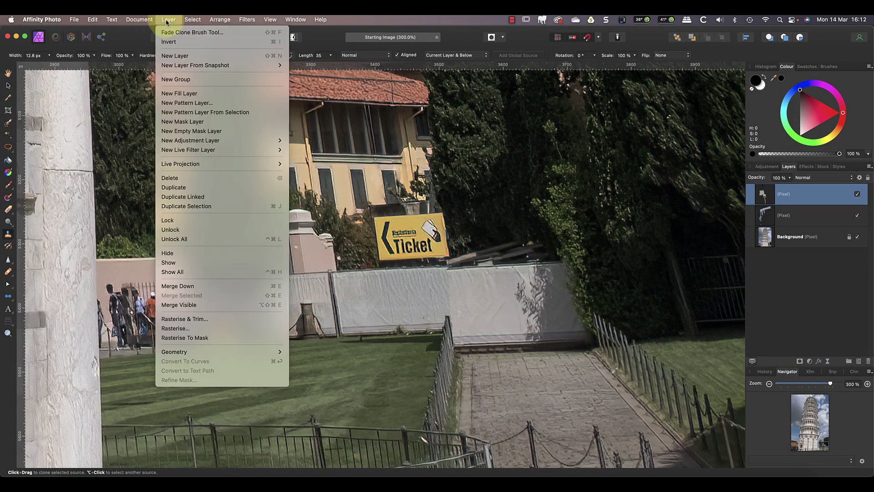
Step: On a new layer, patch the Ticket sign with nearby foliage using Current Layer & Below
left_click(175, 56)
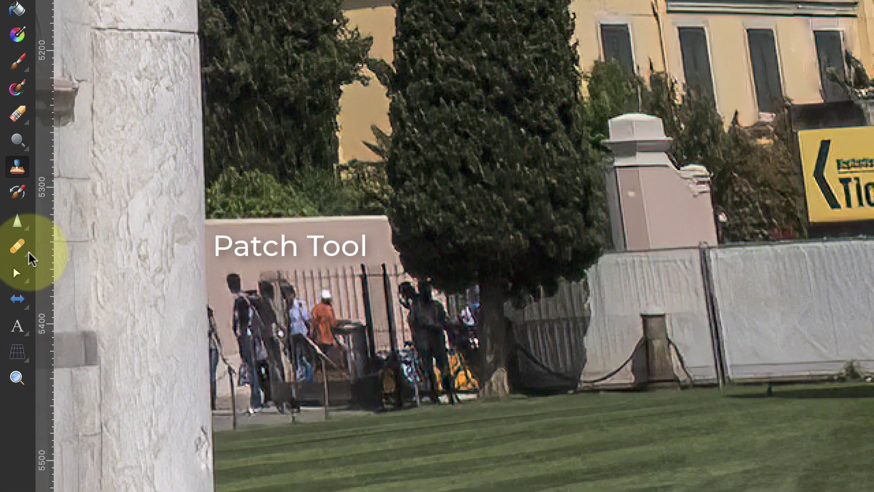
left_click(28, 257)
left_click(55, 272)
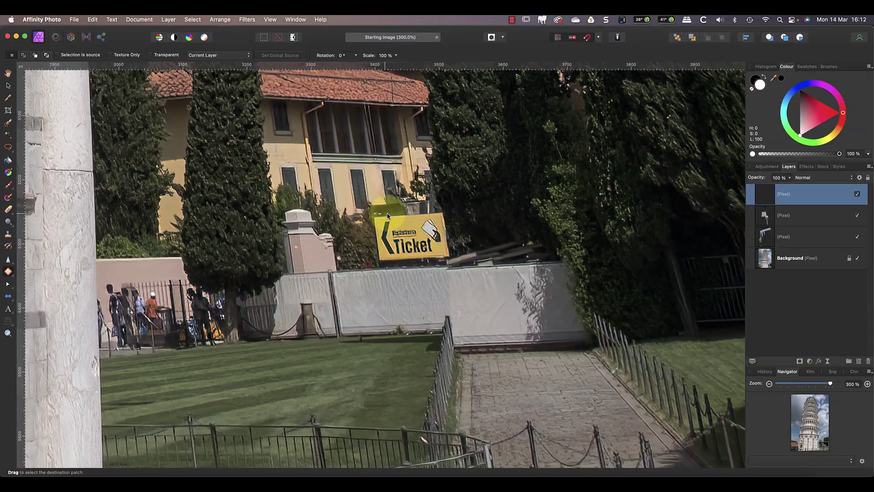
left_click_drag(756, 137, 873, 127)
mouse_move(449, 211)
left_mouse_down()
mouse_move(458, 232)
mouse_move(451, 265)
mouse_move(372, 262)
left_mouse_up()
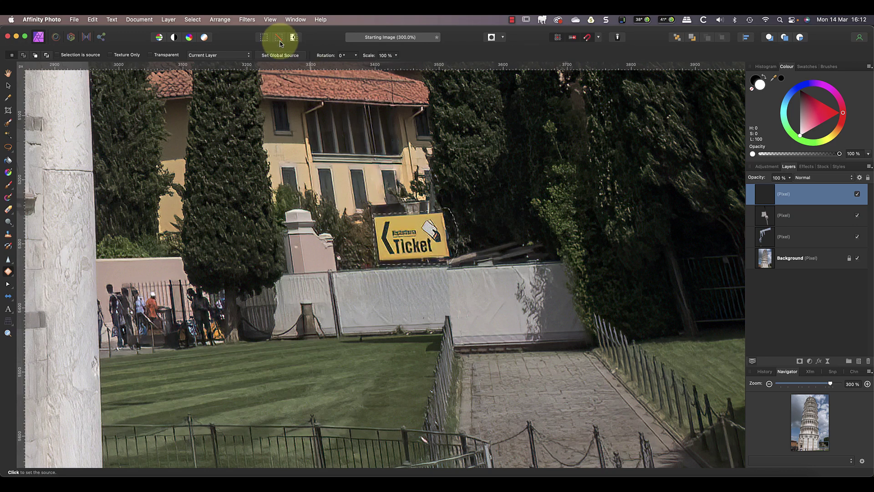
left_click(246, 55)
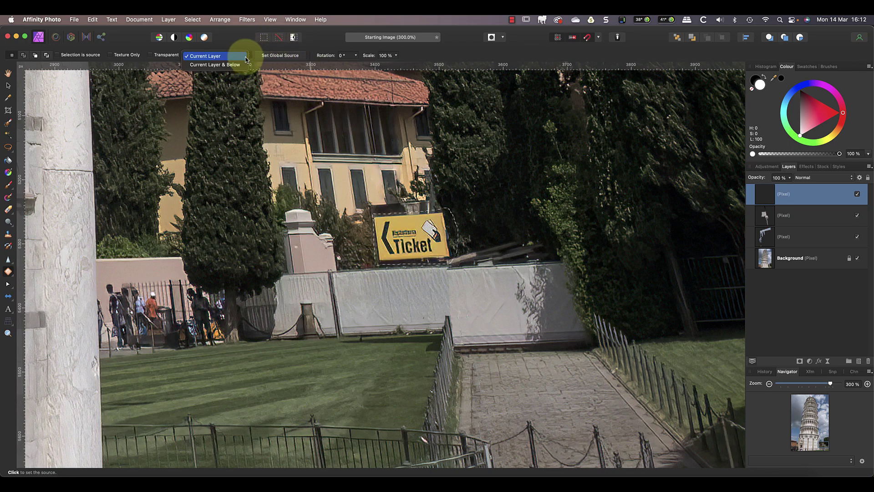
left_click(234, 64)
left_click_drag(415, 237, 490, 195)
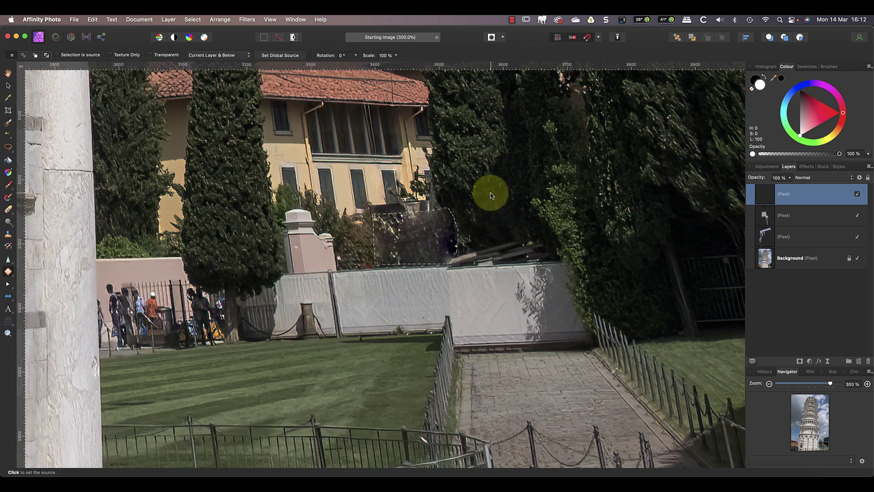
key("super+d")
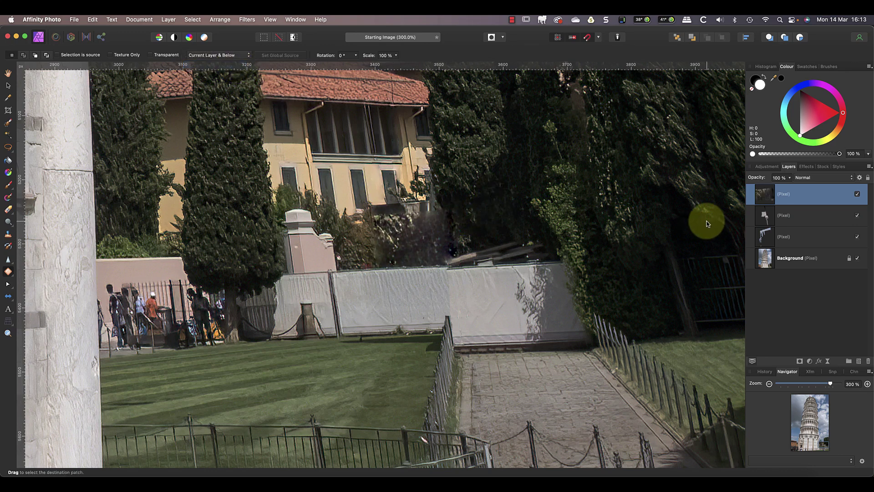
Step: Compare against the original, then heal the patch edges into the surrounding bushes
left_click(857, 194)
left_click(857, 194)
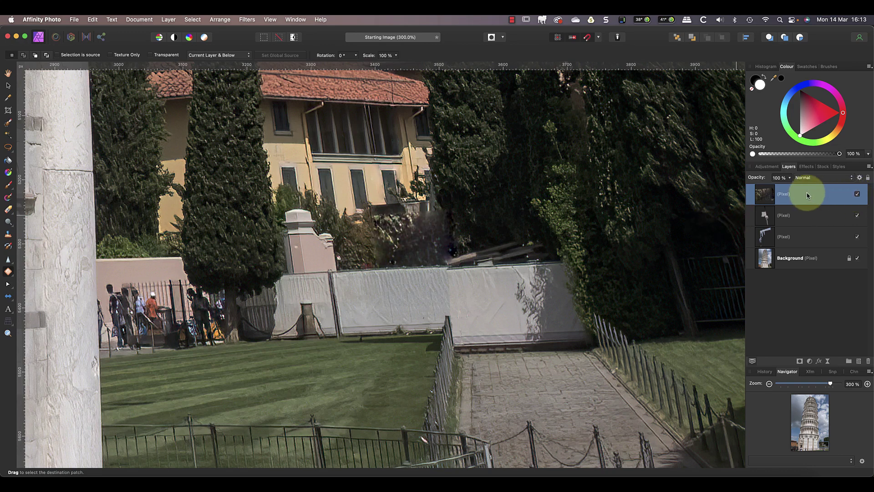
left_click(13, 278)
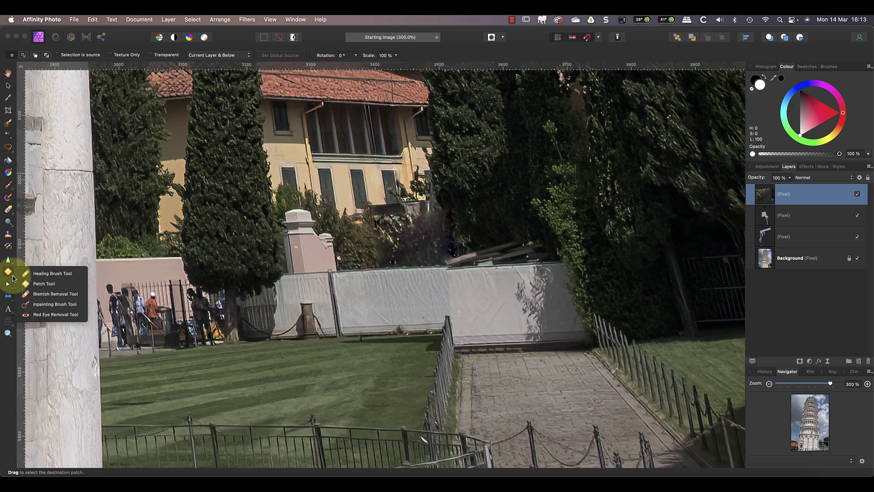
left_click(41, 272)
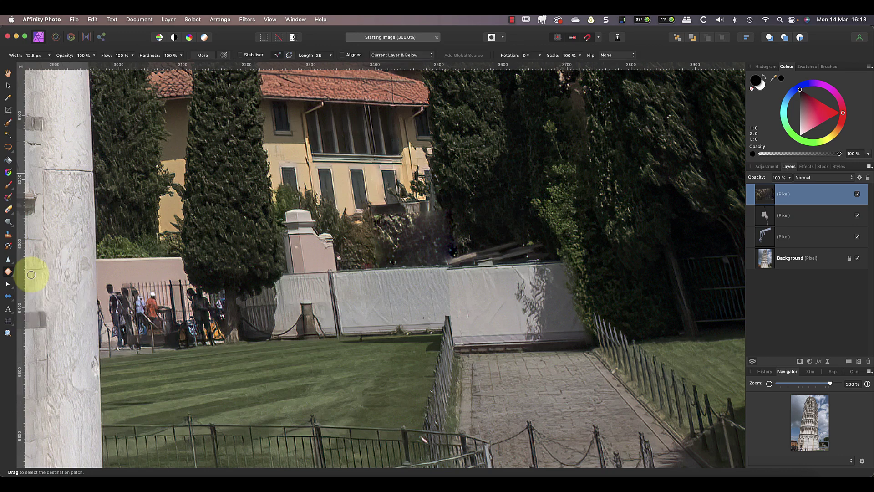
left_click(355, 225, "alt")
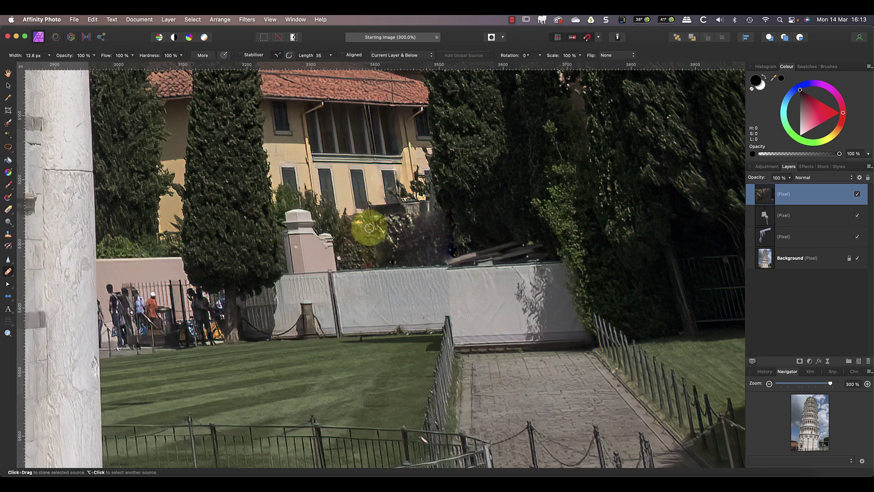
mouse_move(370, 222)
left_mouse_down()
mouse_move(377, 260)
mouse_move(357, 253)
mouse_move(368, 263)
mouse_move(506, 208)
mouse_move(450, 196)
mouse_move(441, 208)
mouse_move(451, 248)
mouse_move(441, 239)
mouse_move(462, 209)
mouse_move(475, 154)
mouse_move(412, 225)
mouse_move(430, 215)
mouse_move(437, 253)
mouse_move(413, 226)
mouse_move(448, 218)
mouse_move(352, 239)
mouse_move(414, 249)
mouse_move(405, 258)
mouse_move(435, 254)
mouse_move(406, 257)
mouse_move(430, 244)
mouse_move(364, 250)
mouse_move(436, 258)
mouse_move(396, 259)
mouse_move(410, 243)
left_mouse_up()
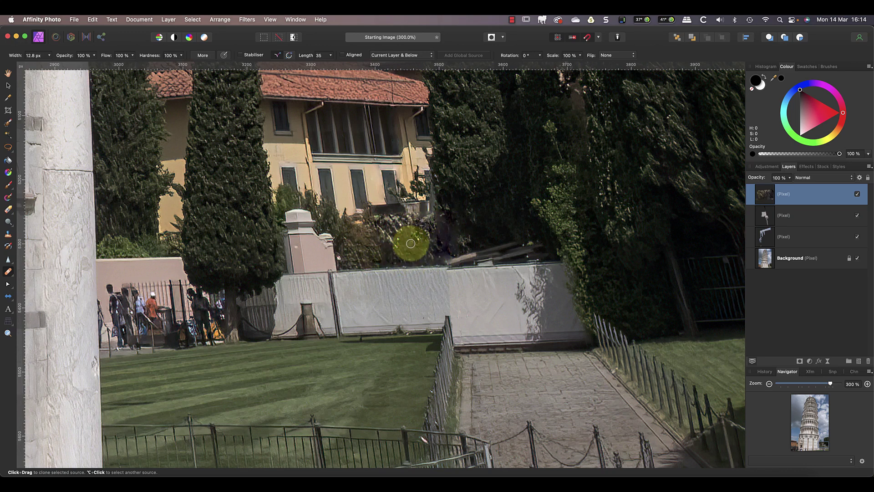
Step: Toggle the patch layer to check the result, then zoom out to 100%
left_click(858, 195)
left_click(858, 195)
left_click(858, 195)
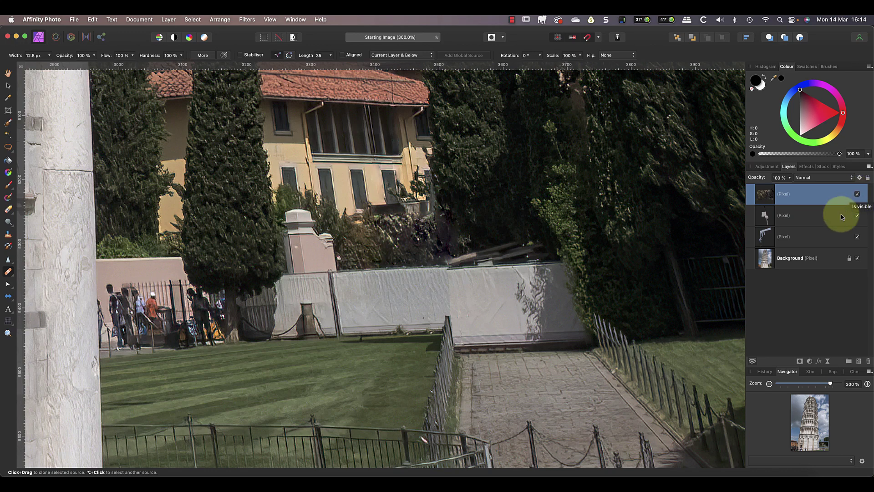
left_click(769, 384)
left_click(769, 383)
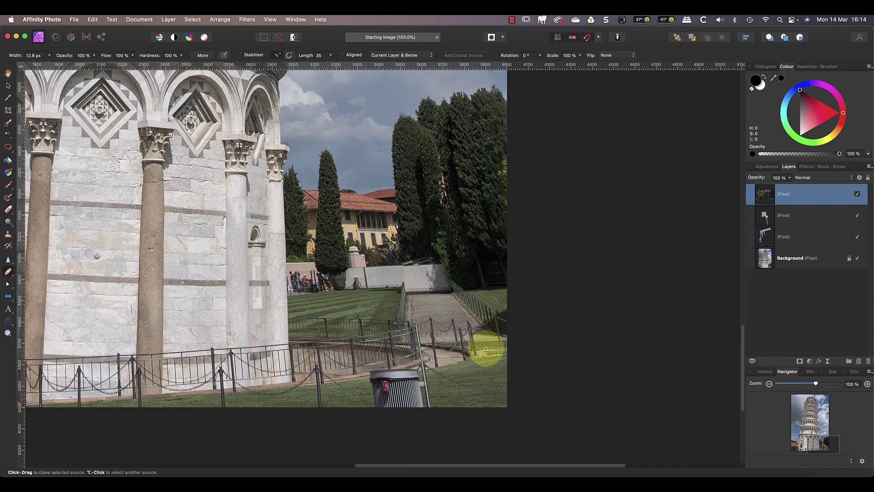
Step: Scroll the canvas to the left side of the tower base with the parked vehicle
scroll(456, 351, "left", 6)
scroll(461, 350, "up", 3)
scroll(460, 350, "right", 1)
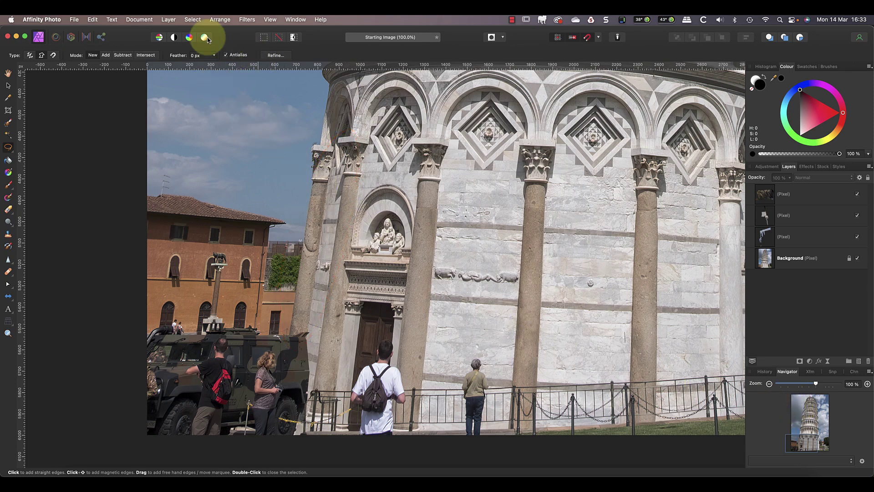
Step: Add a new top pixel layer and set the Clone Brush to about 120 px
left_click(179, 19)
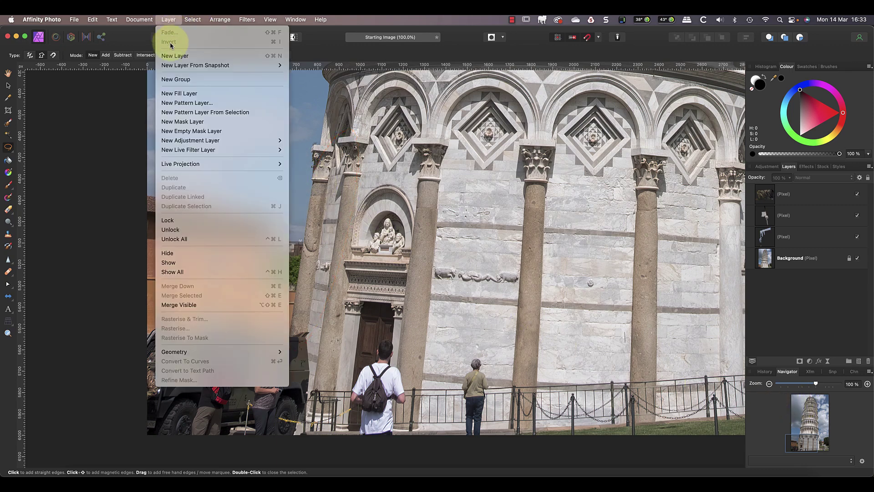
left_click(176, 57)
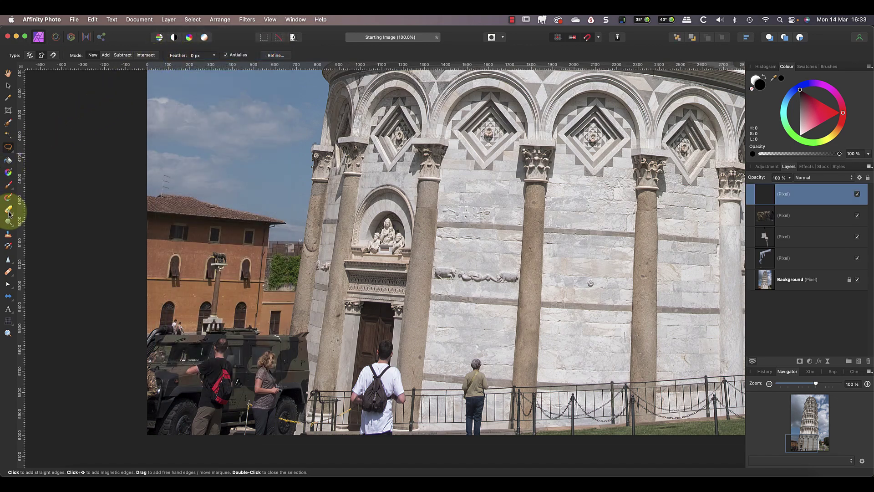
left_click(8, 236)
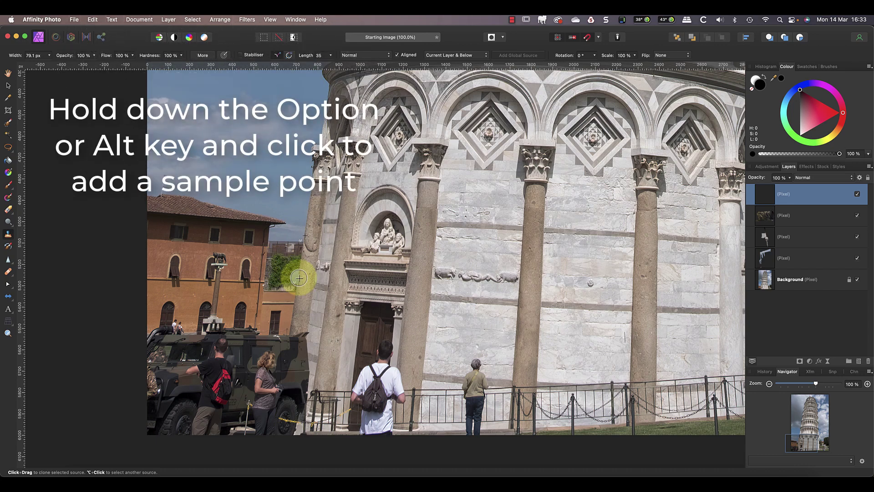
left_click_drag(300, 278, 313, 282)
Step: Clone column stone down over the right edge of the parked vehicle
left_click(313, 282, "alt")
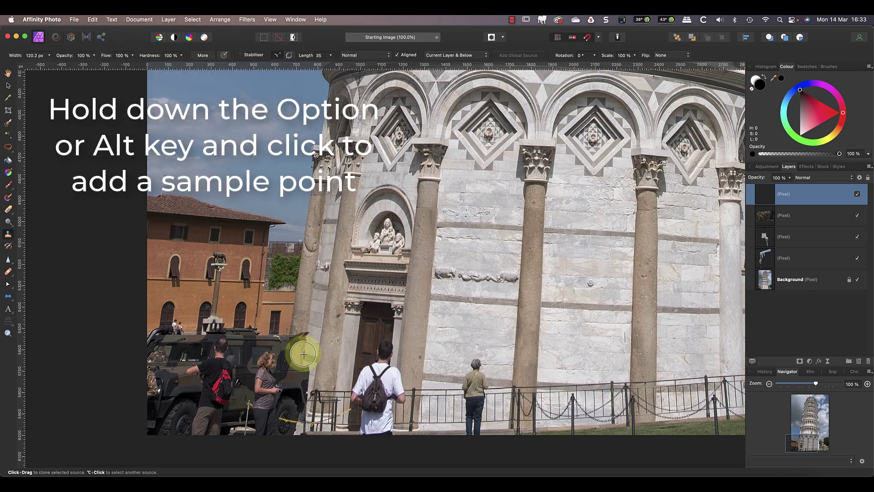
mouse_move(303, 354)
left_mouse_down()
mouse_move(302, 336)
mouse_move(287, 417)
mouse_move(296, 367)
mouse_move(303, 376)
mouse_move(289, 422)
mouse_move(304, 338)
mouse_move(280, 416)
mouse_move(307, 425)
mouse_move(323, 415)
mouse_move(326, 436)
mouse_move(309, 448)
mouse_move(319, 375)
left_mouse_up()
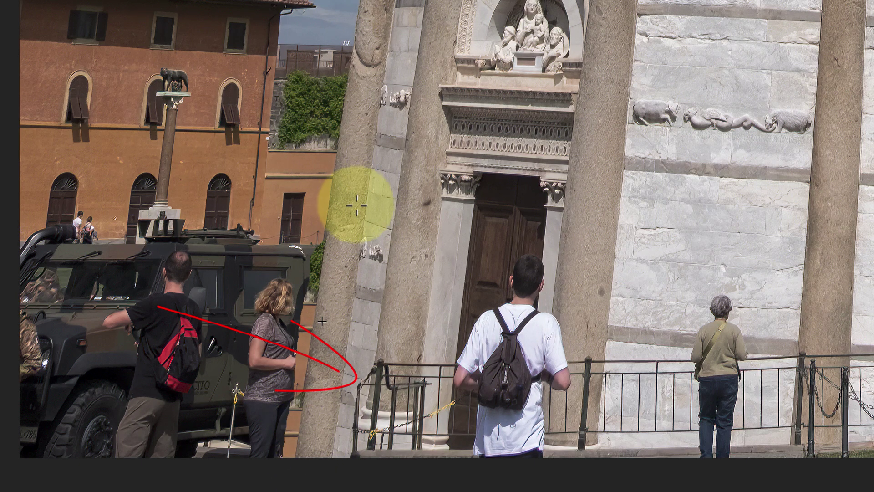
left_click(355, 203, "alt")
left_click(364, 190, "alt")
left_click_drag(362, 237, 356, 256)
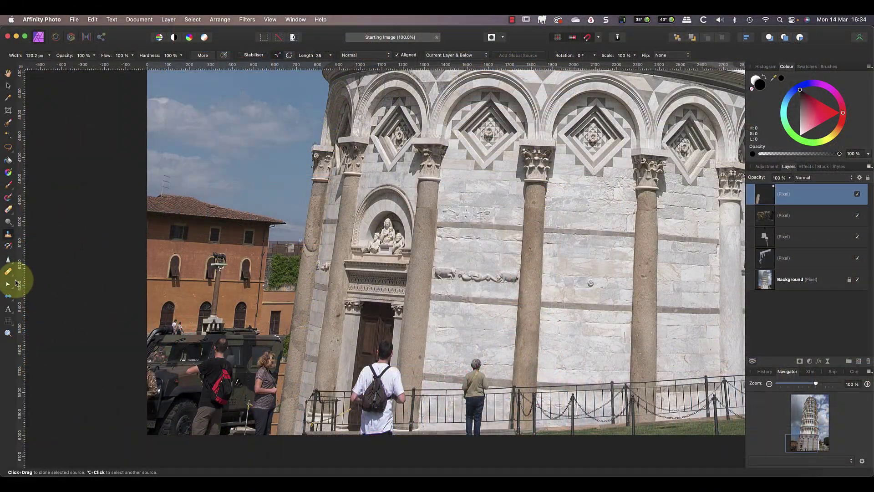
Step: Heal the cloned column edge beside the vehicle, then toggle the top layer off and on to compare
left_click(6, 272)
left_click_drag(306, 312, 309, 314)
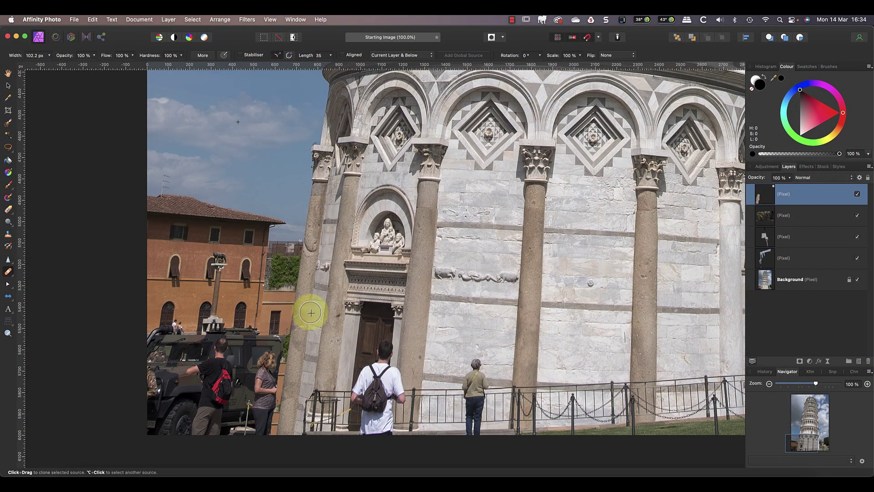
left_click_drag(310, 312, 308, 310)
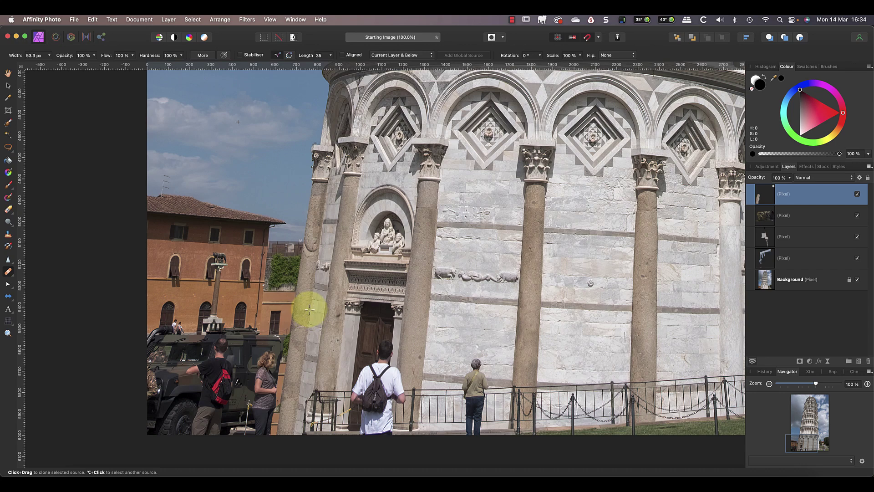
mouse_move(309, 310)
left_mouse_down()
mouse_move(306, 339)
mouse_move(299, 344)
left_mouse_up()
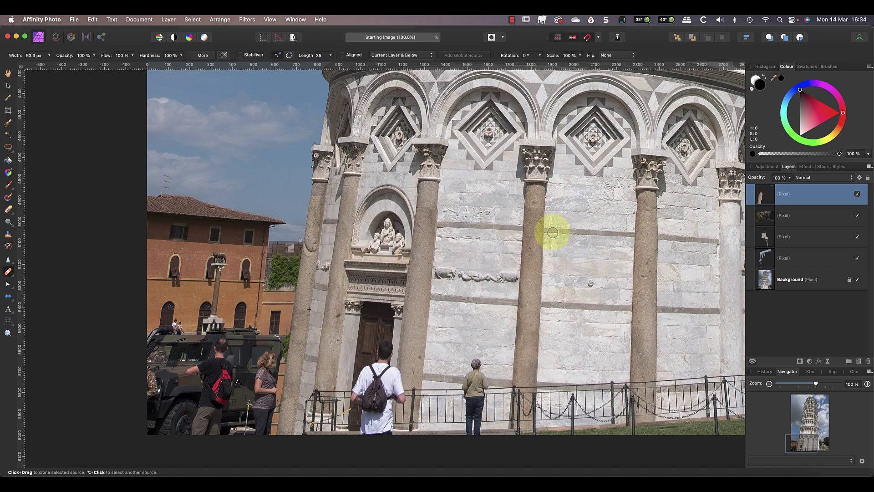
left_click(858, 195)
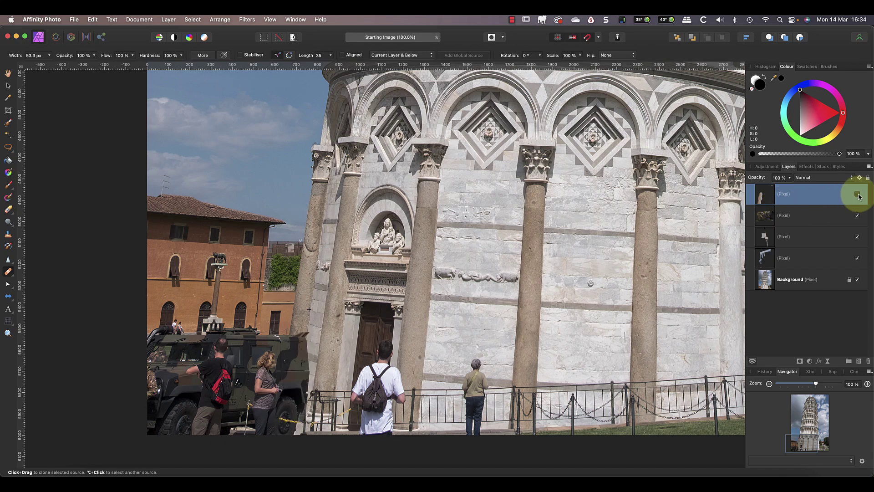
left_click(858, 195)
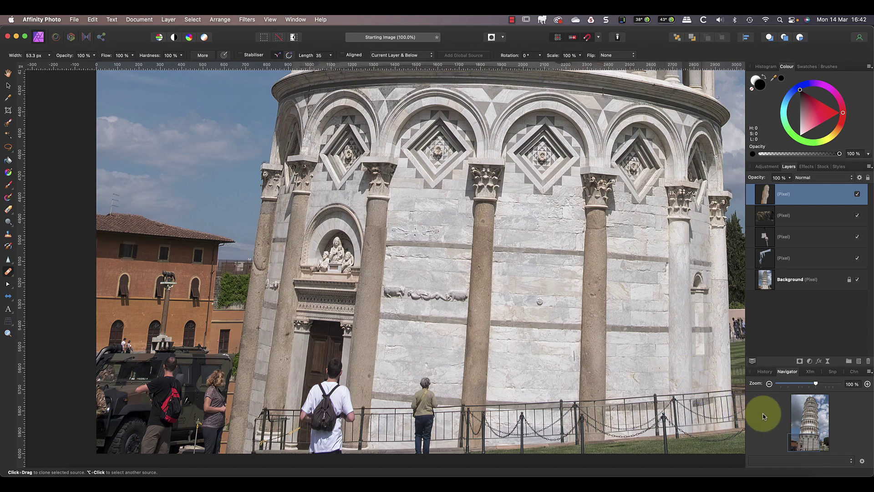
Step: Draw a Polygonal Lasso selection around the trees, sky and building on the photo's right side
left_click_drag(808, 437, 822, 443)
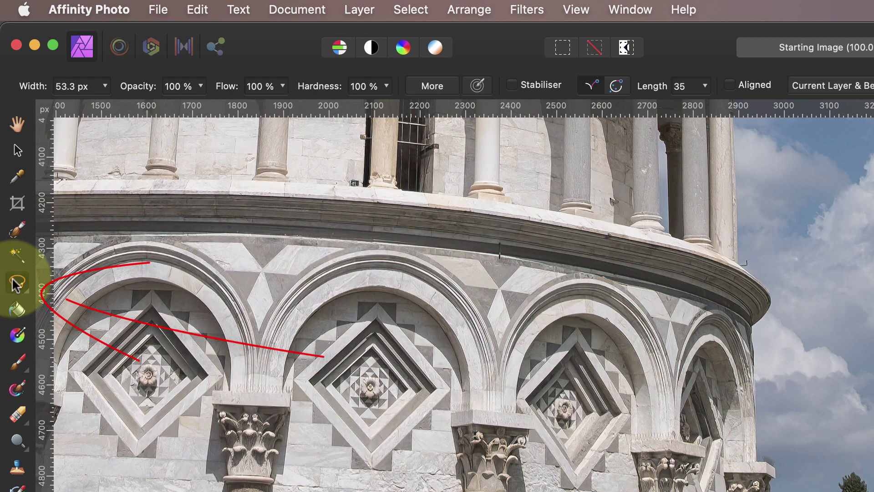
left_click(14, 281)
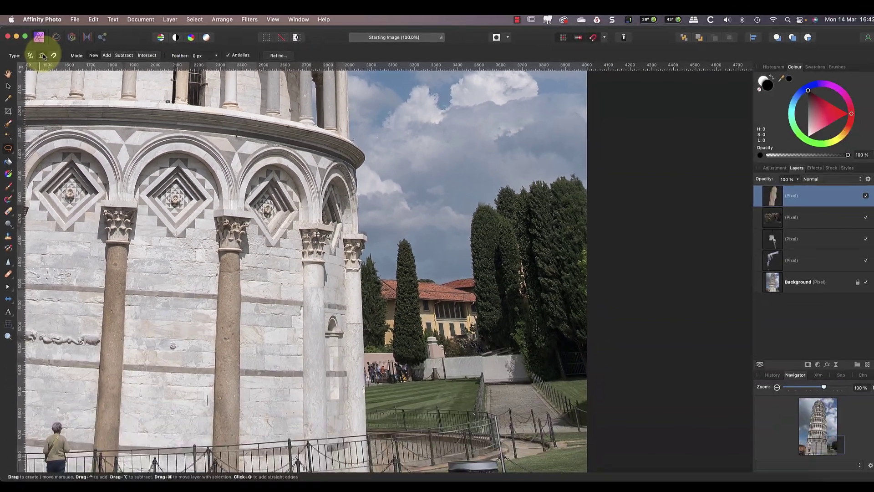
left_click(43, 56)
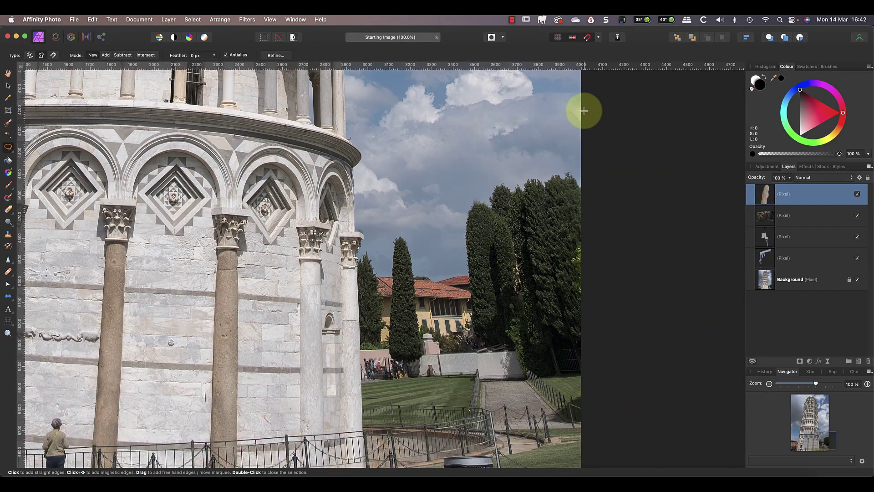
left_click(584, 111)
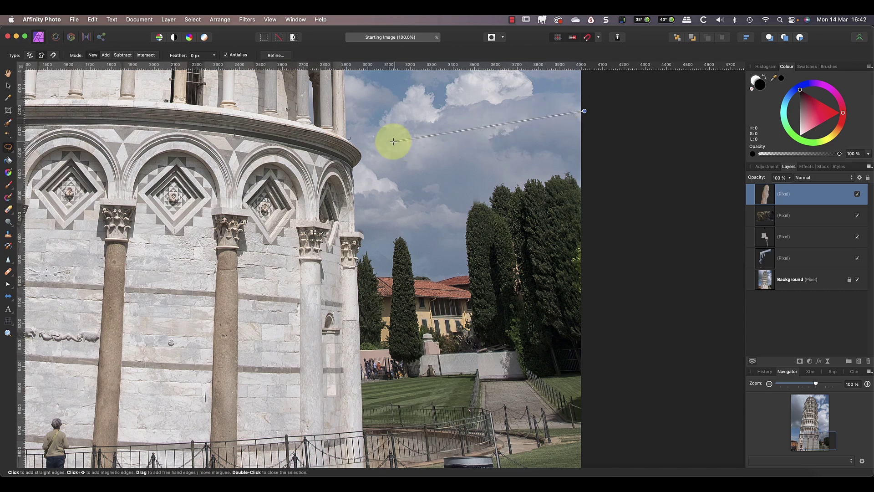
left_click(382, 152)
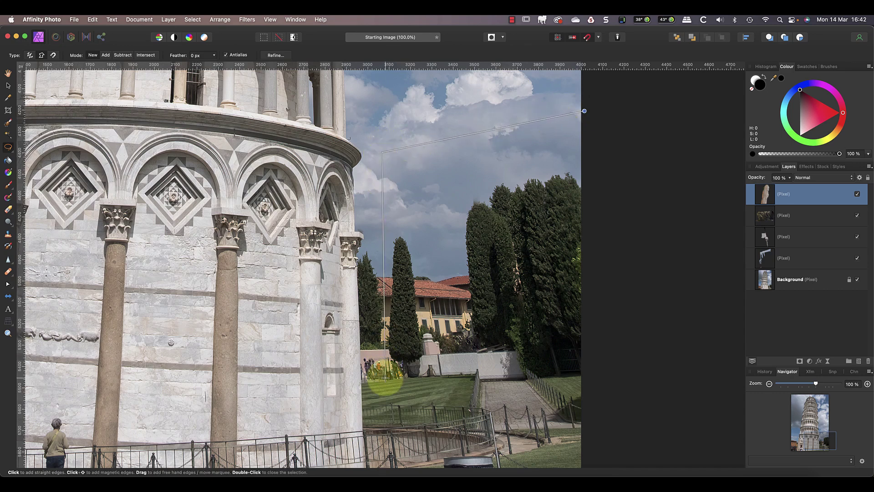
left_click(387, 395)
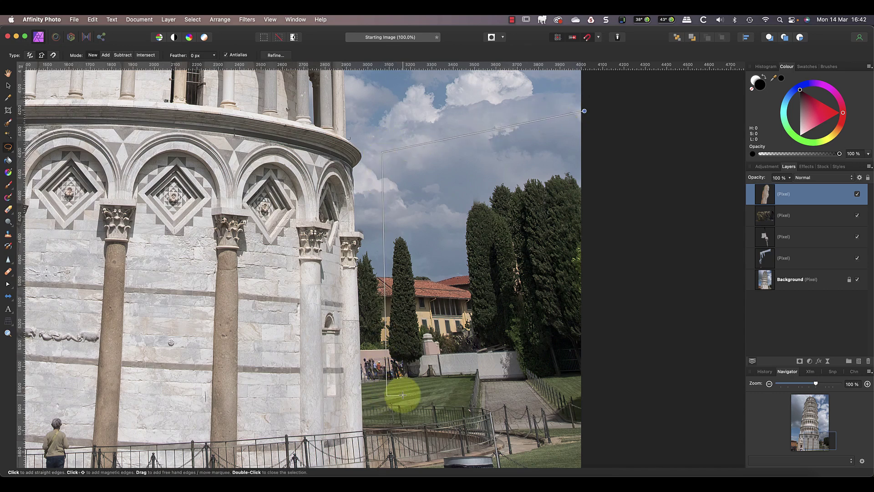
left_click(588, 394)
left_click(585, 110)
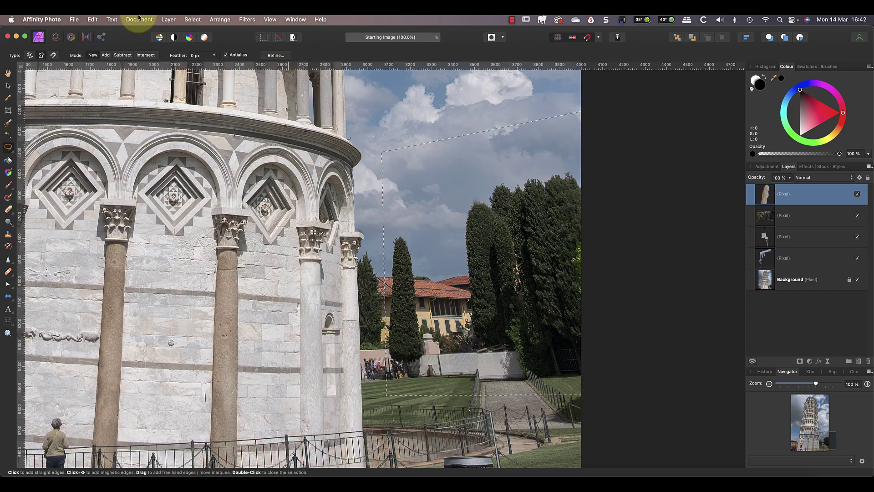
left_click(91, 21)
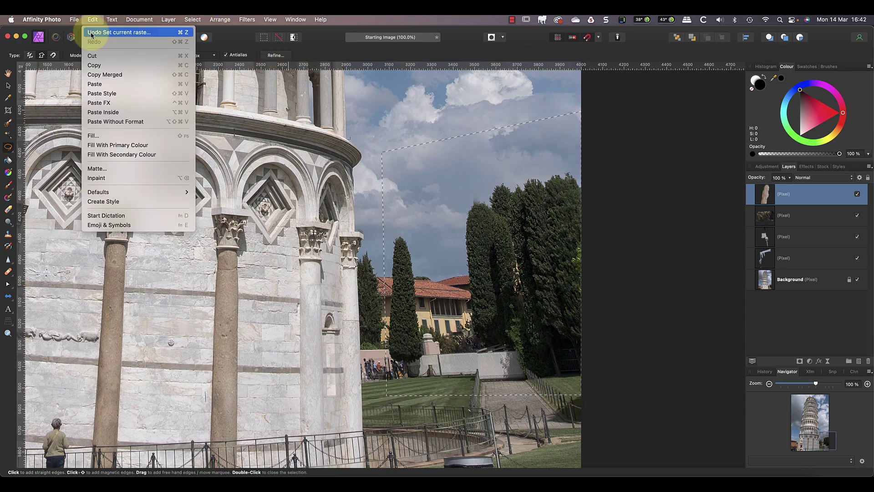
Step: Copy the selected trees-and-sky area merged and paste it as a new layer
left_click(147, 76)
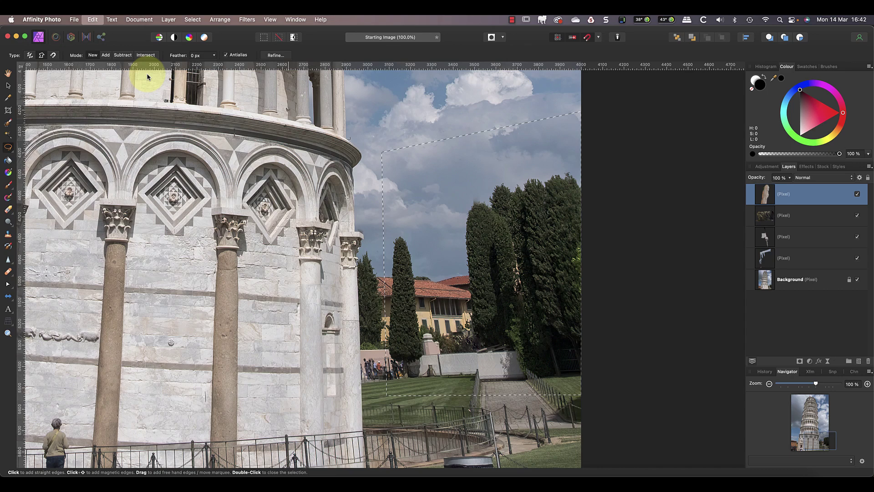
left_click(92, 19)
left_click(94, 84)
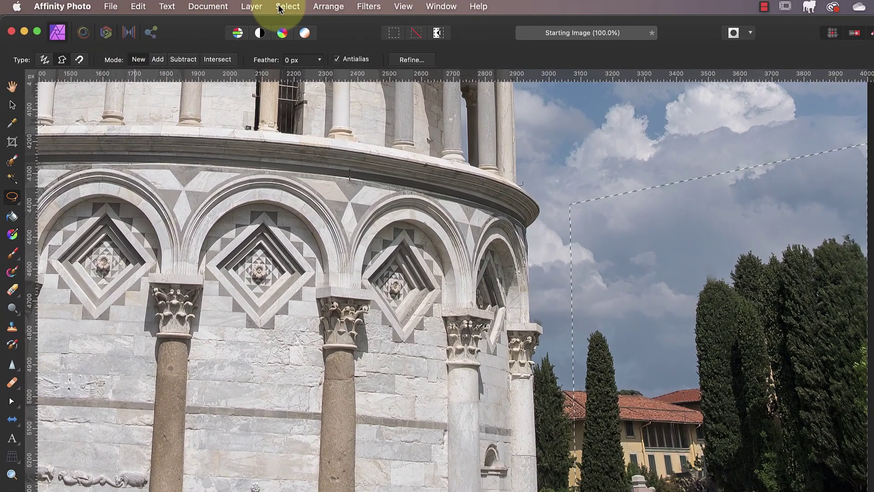
Step: Deselect and drag the pasted trees-and-sky layer left over the tower's front
left_click(280, 9)
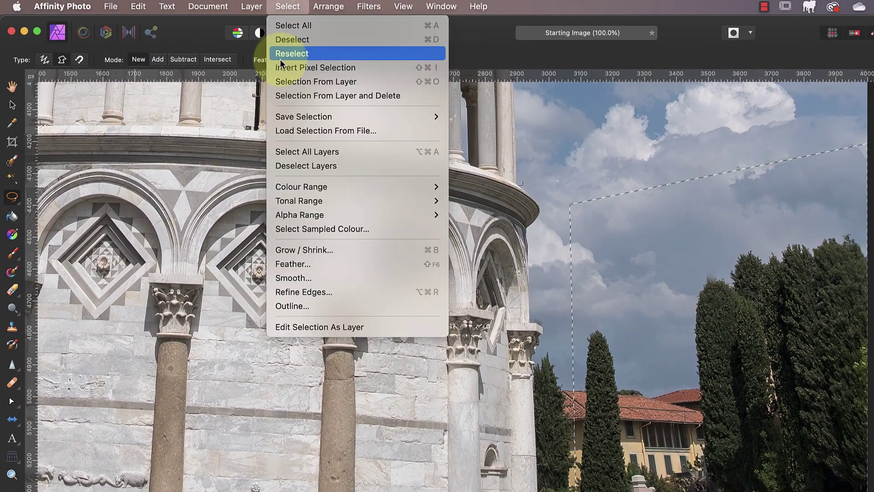
left_click(289, 40)
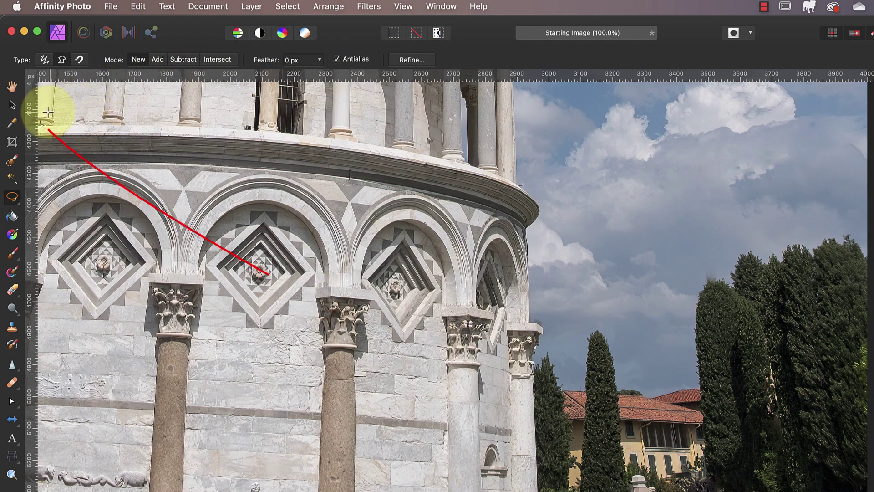
left_click(12, 105)
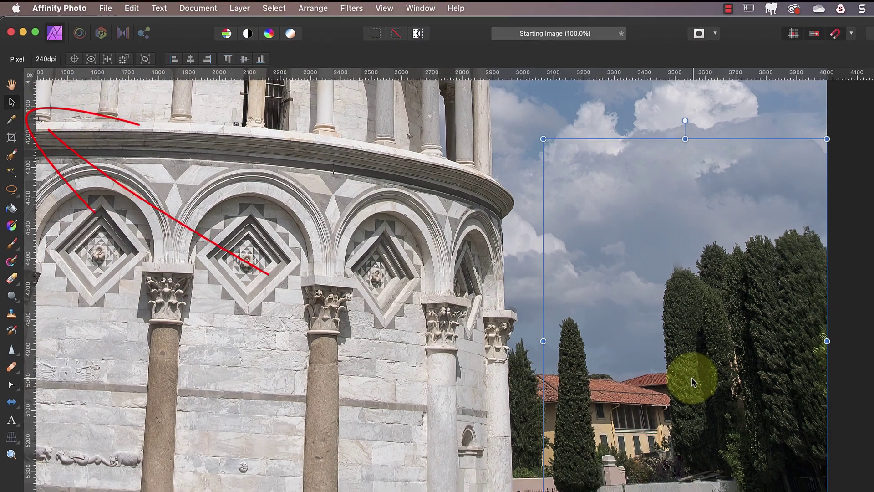
left_click_drag(729, 396, 315, 406)
left_click_drag(807, 438, 803, 445)
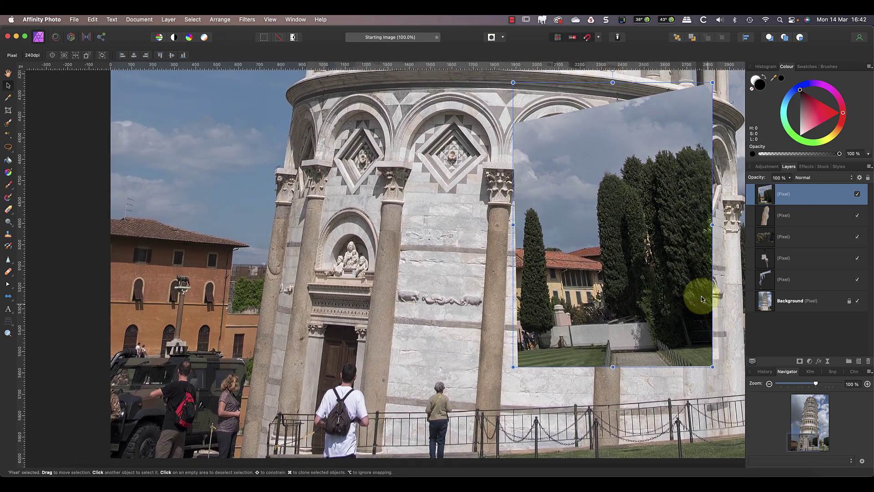
Step: Move the trees-and-sky patch to the left side, narrow it to about 829 px, and add a white mask
left_click_drag(621, 248, 337, 261)
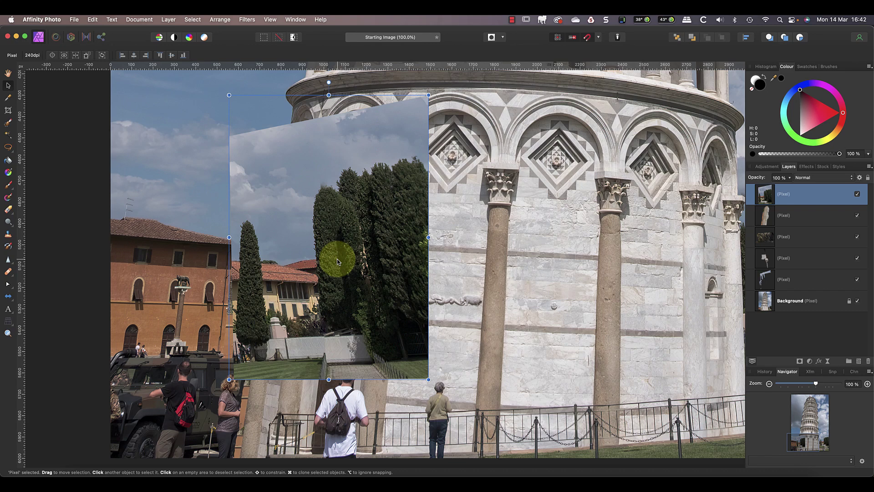
left_click_drag(229, 237, 213, 332)
left_click_drag(291, 316, 287, 317)
left_click_drag(203, 332, 203, 336)
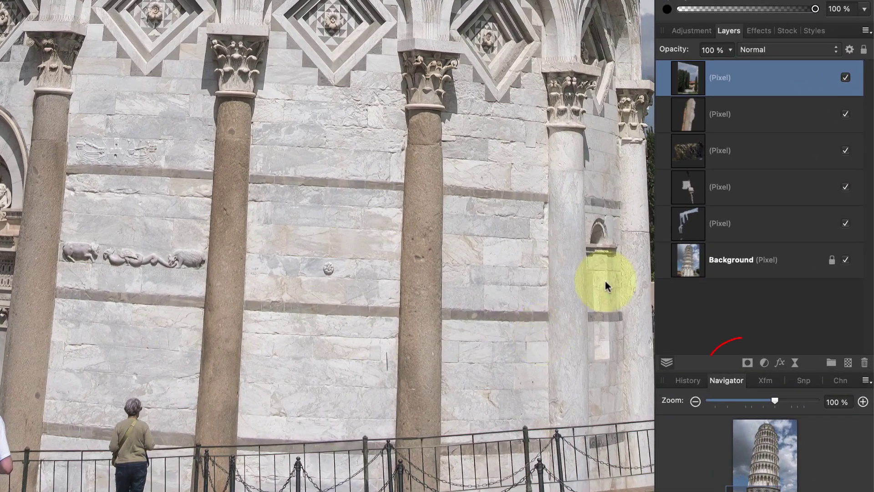
left_click(748, 363)
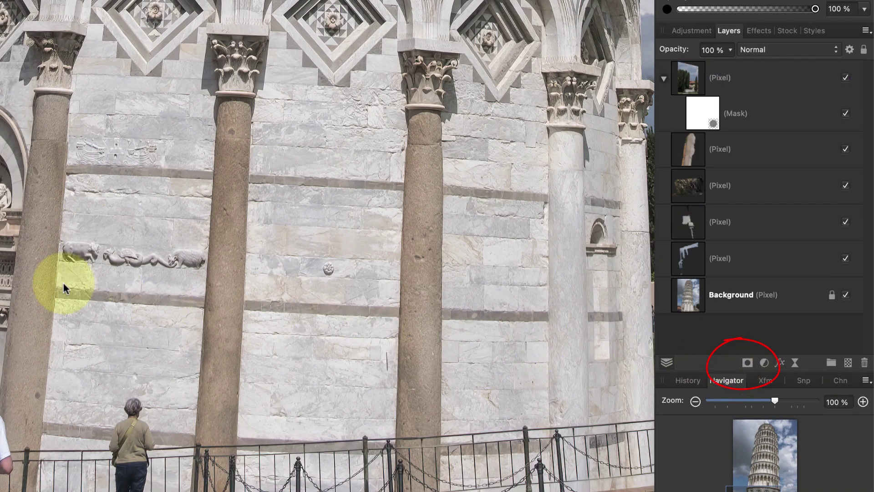
Step: Select the trees-and-sky patch layer and lower its opacity to 22%
left_click(695, 81)
left_click(729, 50)
left_click_drag(725, 67, 644, 70)
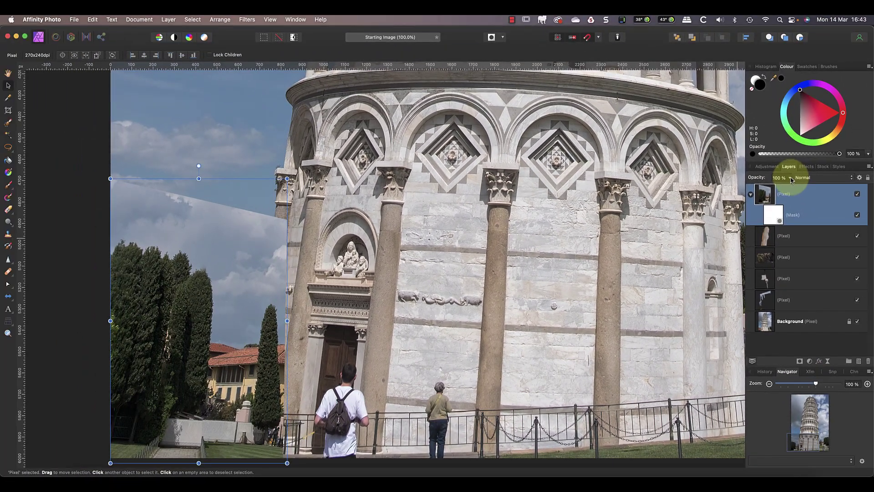
left_click_drag(739, 189, 733, 190)
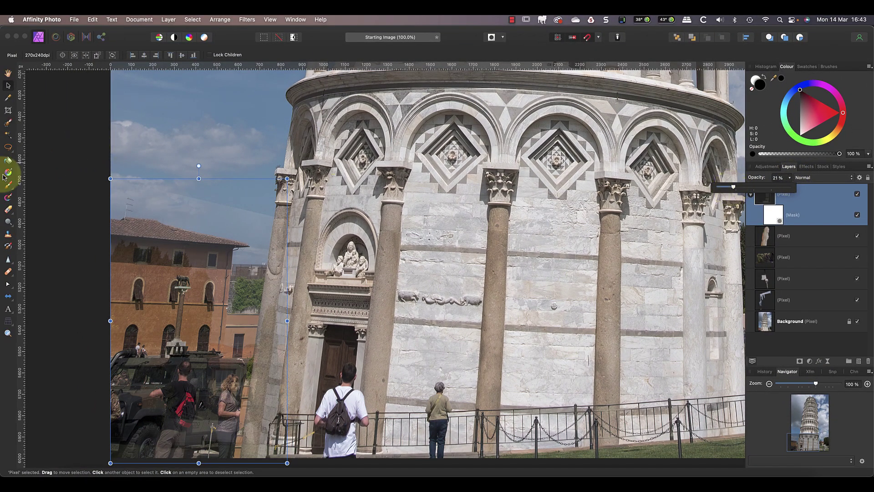
Step: Trace the tower's left edge with a Polygonal Lasso selection, then restore the patch to 100% opacity
left_click(8, 146)
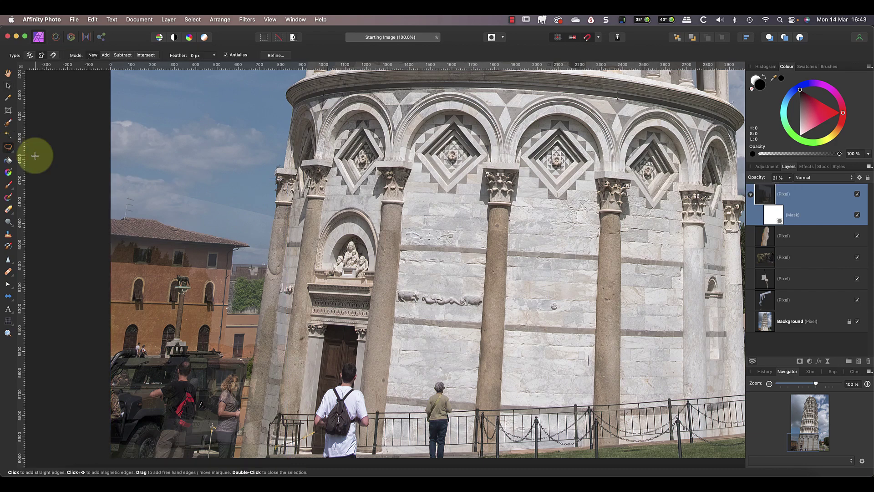
left_click(275, 211)
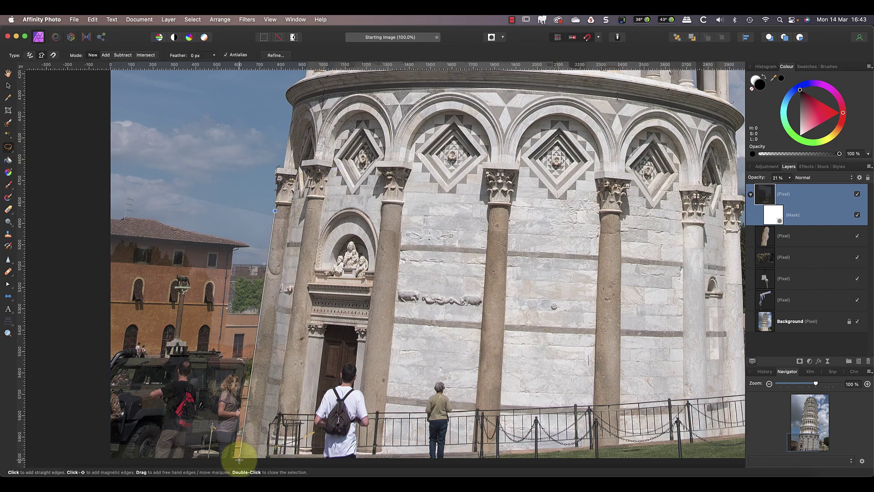
left_click(312, 197)
left_click(274, 211)
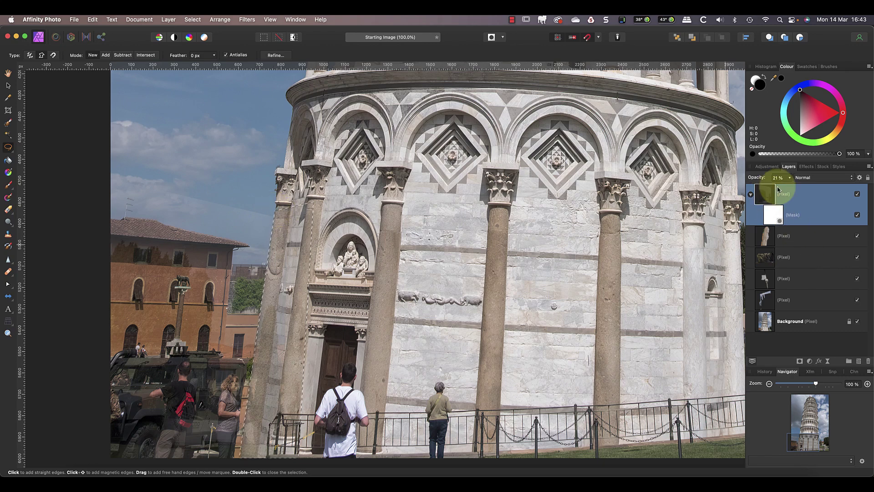
left_click(790, 178)
left_click_drag(791, 188, 845, 187)
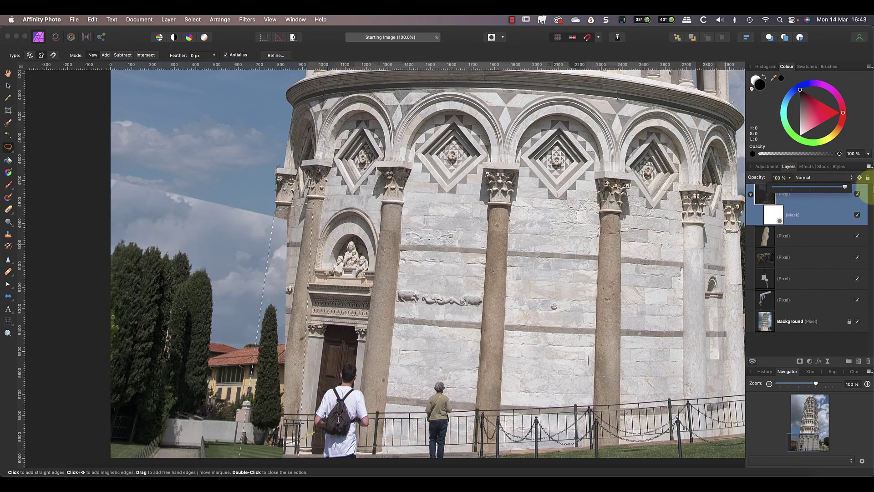
Step: Paint black on the patch mask along the tower's left edge to reveal it
left_click(8, 186)
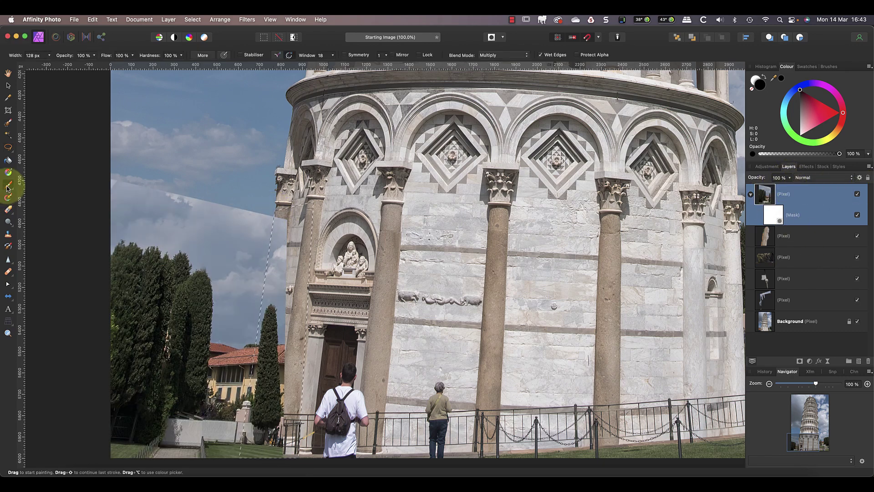
left_click(758, 86)
left_click(280, 223)
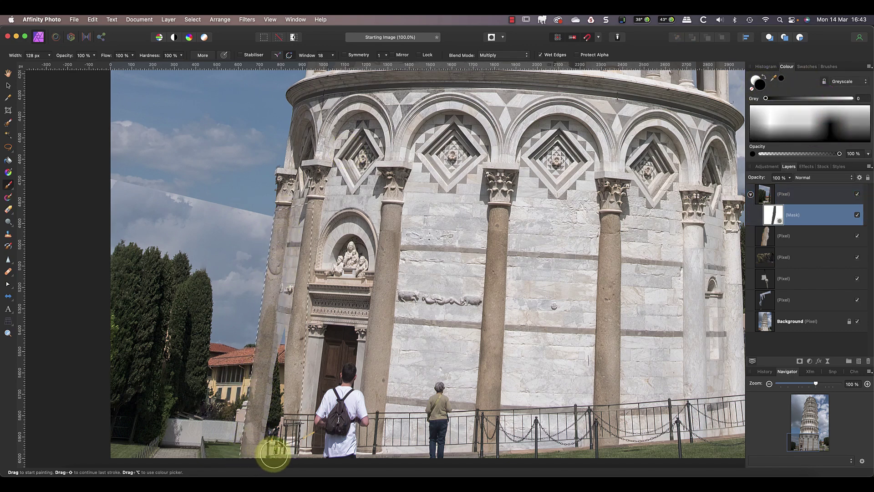
mouse_move(293, 229)
left_mouse_down()
mouse_move(288, 211)
mouse_move(256, 453)
left_mouse_up()
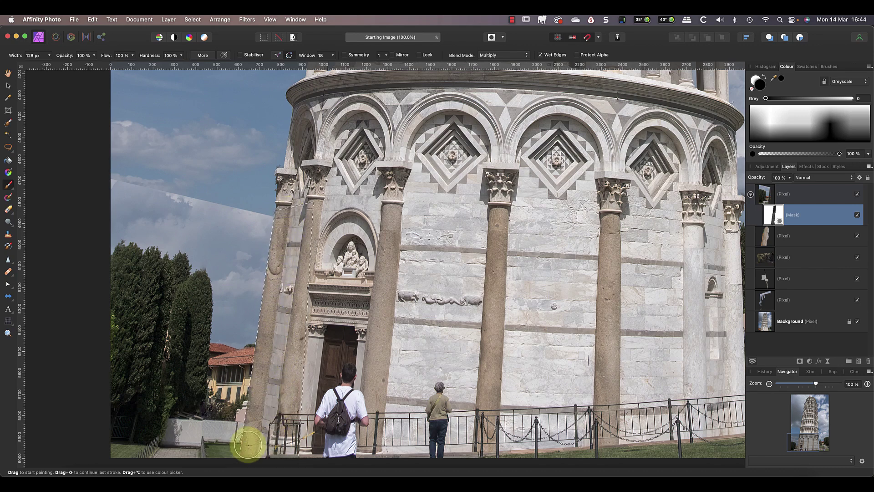
Step: Deselect, blend the patch's sky into the original clouds, and add a new empty layer on top
left_click(194, 20)
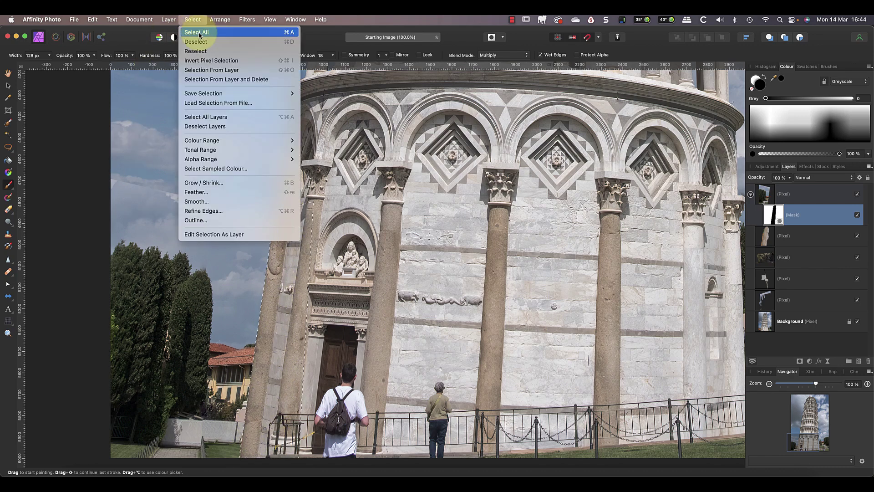
left_click(199, 42)
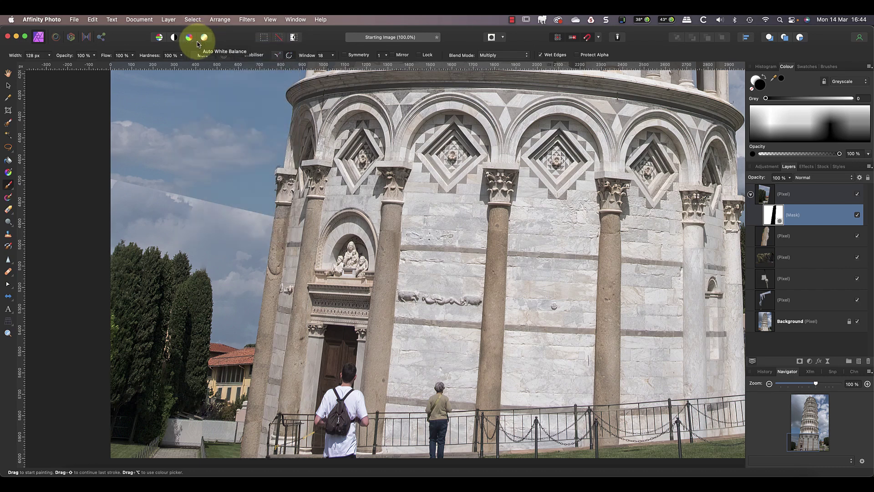
mouse_move(231, 212)
left_mouse_down()
mouse_move(205, 195)
mouse_move(214, 206)
mouse_move(256, 203)
mouse_move(263, 214)
mouse_move(111, 182)
left_mouse_up()
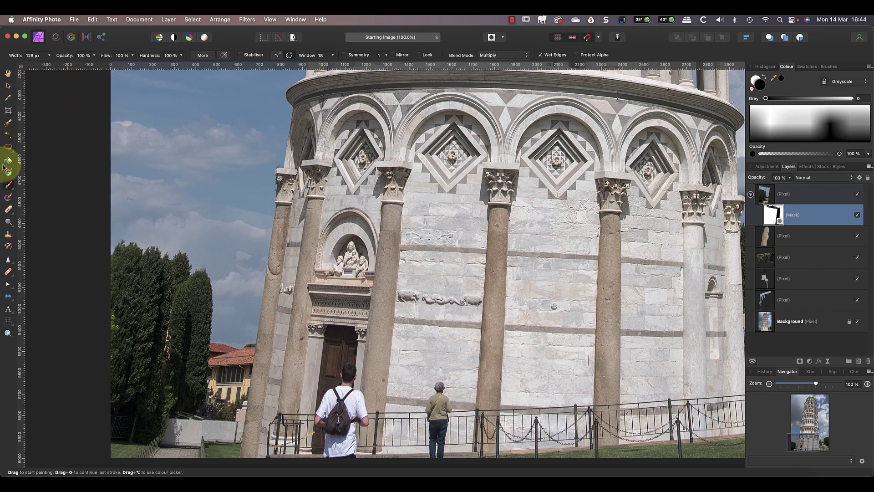
left_click(167, 20)
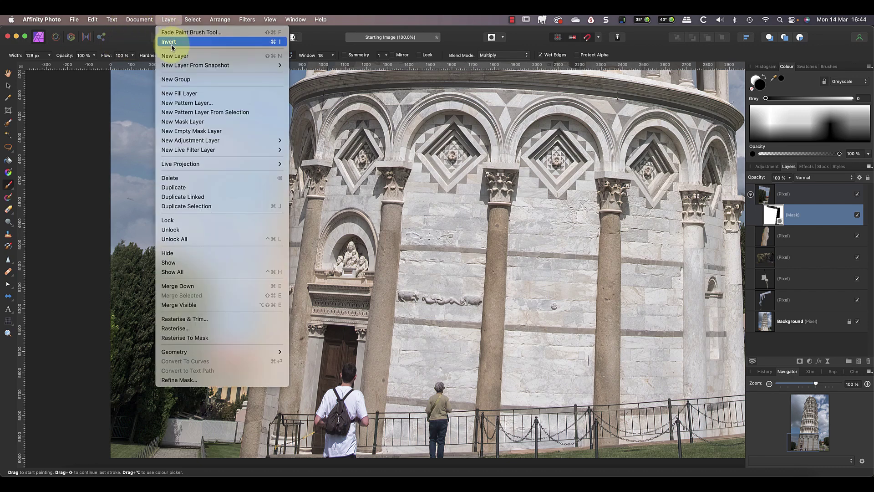
left_click(175, 56)
Step: Clone sky from a nearby area over the seam above the trees, extending toward the tower edge
left_click(8, 272)
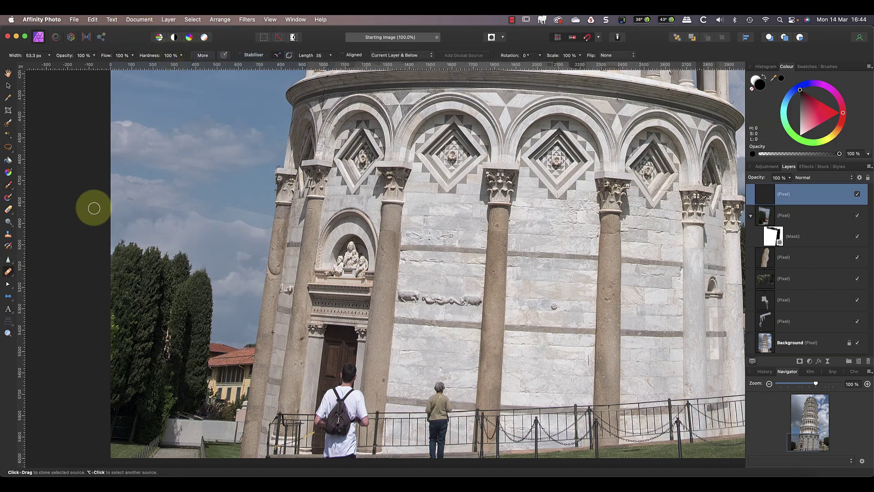
left_click(164, 142, "alt")
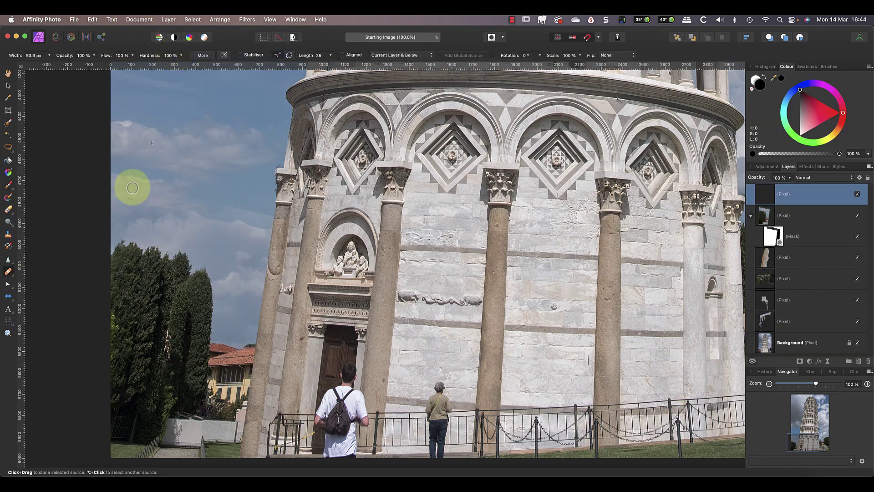
mouse_move(141, 196)
left_mouse_down()
mouse_move(109, 191)
mouse_move(164, 200)
mouse_move(218, 144)
mouse_move(193, 128)
mouse_move(242, 196)
mouse_move(238, 218)
mouse_move(205, 203)
mouse_move(248, 212)
mouse_move(256, 228)
mouse_move(267, 209)
mouse_move(207, 208)
left_mouse_up()
mouse_move(286, 156)
left_mouse_down()
mouse_move(234, 172)
mouse_move(390, 201)
mouse_move(398, 187)
mouse_move(205, 181)
mouse_move(186, 163)
mouse_move(246, 99)
mouse_move(264, 146)
mouse_move(283, 138)
mouse_move(293, 176)
mouse_move(314, 160)
mouse_move(341, 183)
mouse_move(373, 174)
mouse_move(378, 185)
mouse_move(390, 160)
mouse_move(394, 171)
mouse_move(242, 164)
left_mouse_up()
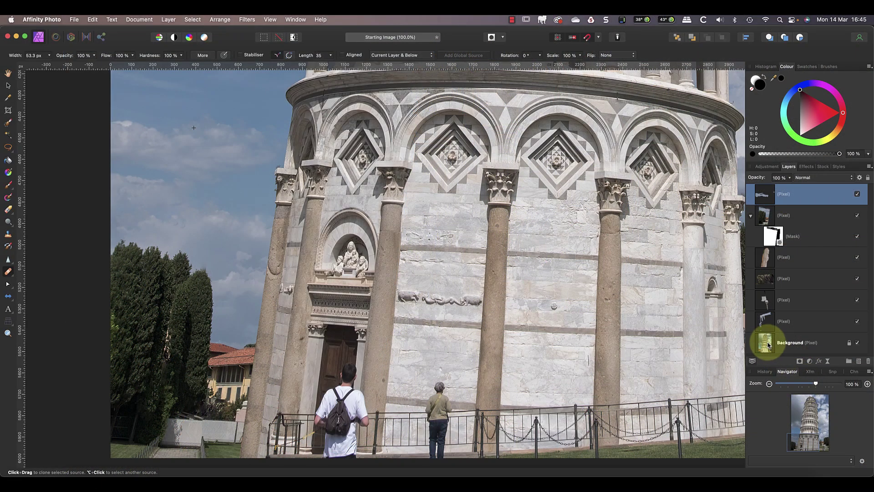
left_click(769, 344)
key("super+0")
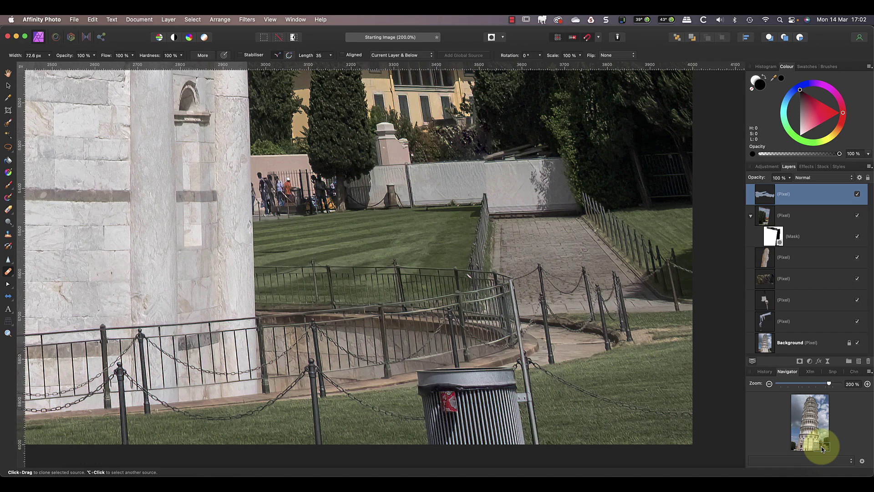
left_click(169, 138, "alt")
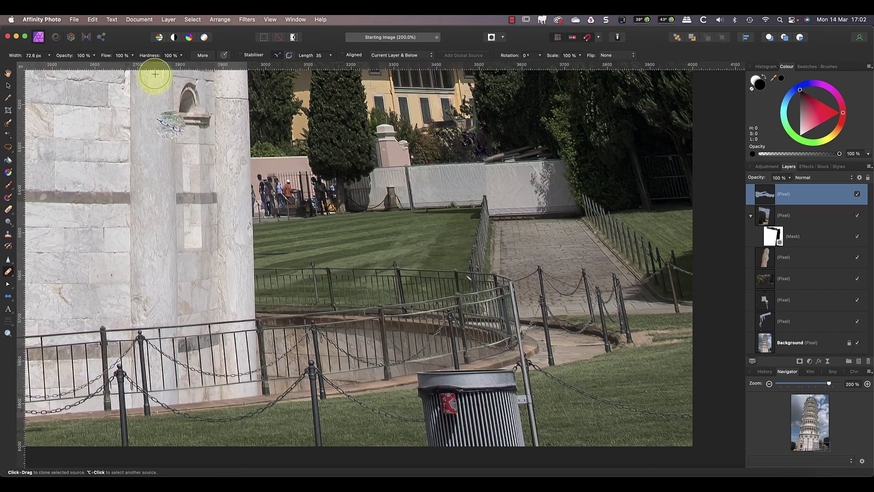
left_click(168, 19)
left_click(173, 55)
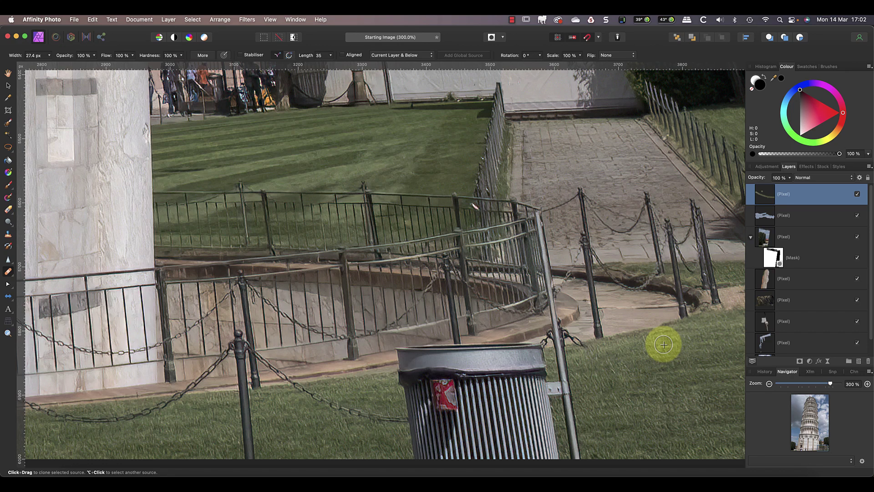
Step: Clone pavement and fence rail over the tall pole beside the bin with a smaller brush
left_click(627, 333, "alt")
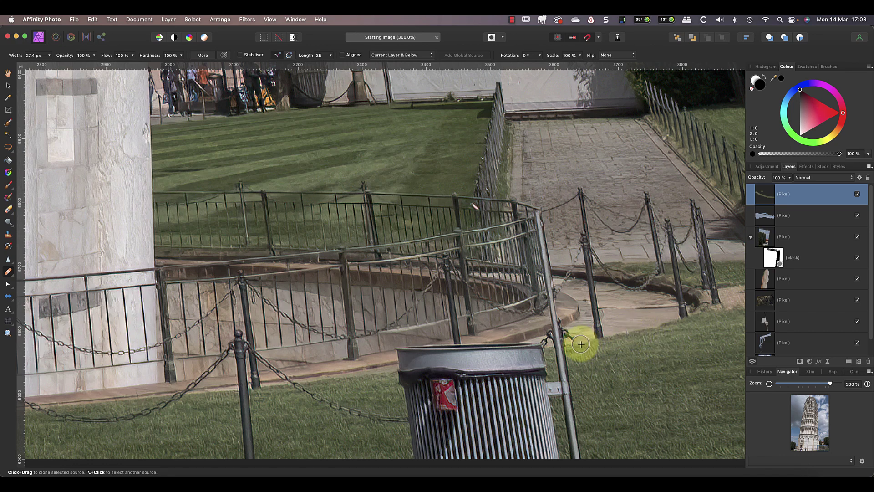
left_click_drag(577, 343, 589, 347)
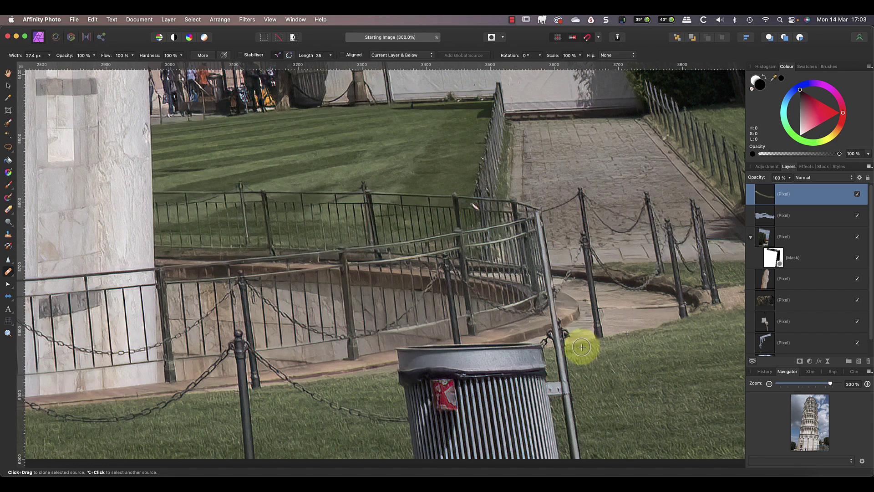
left_click(7, 234)
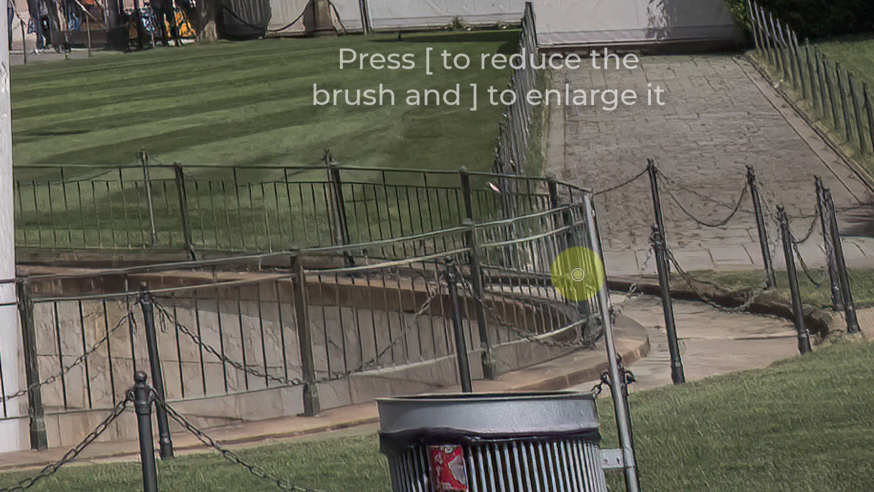
key("bracketleft")
key("bracketleft")
key("bracketleft")
mouse_move(579, 224)
left_mouse_down()
mouse_move(588, 219)
mouse_move(587, 200)
left_mouse_up()
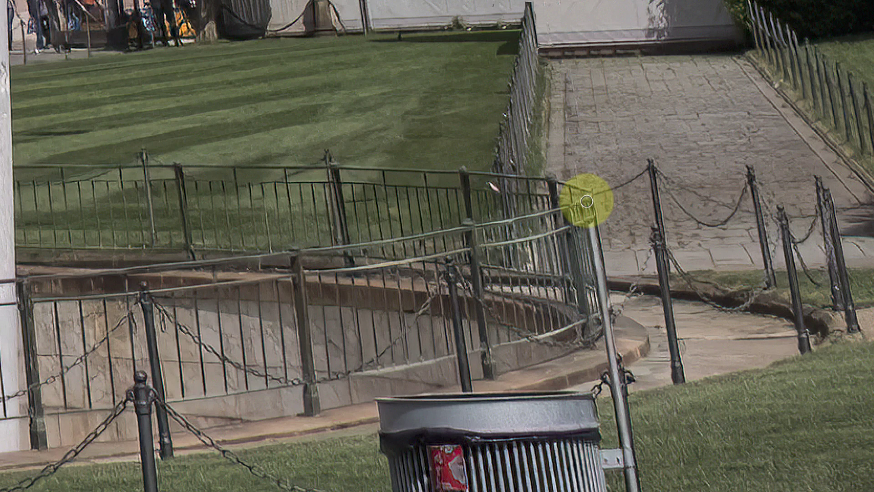
left_click_drag(587, 200, 600, 291)
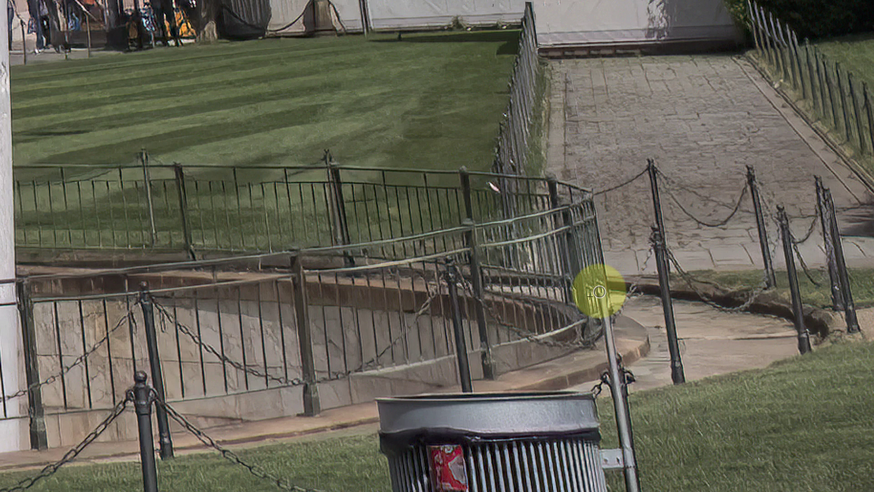
mouse_move(599, 292)
left_mouse_down()
mouse_move(596, 313)
mouse_move(604, 309)
mouse_move(589, 285)
mouse_move(601, 293)
mouse_move(599, 285)
mouse_move(708, 256)
mouse_move(585, 328)
mouse_move(605, 321)
left_mouse_up()
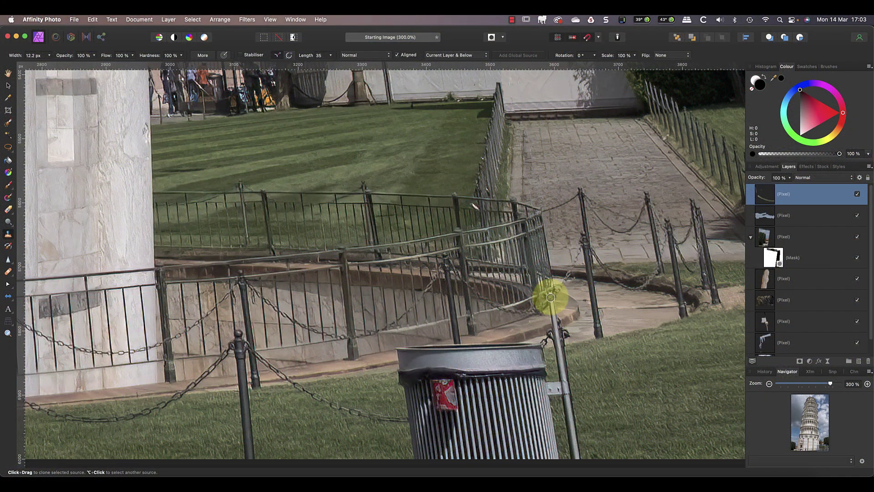
mouse_move(550, 297)
left_mouse_down()
mouse_move(572, 312)
mouse_move(550, 325)
mouse_move(571, 322)
left_mouse_up()
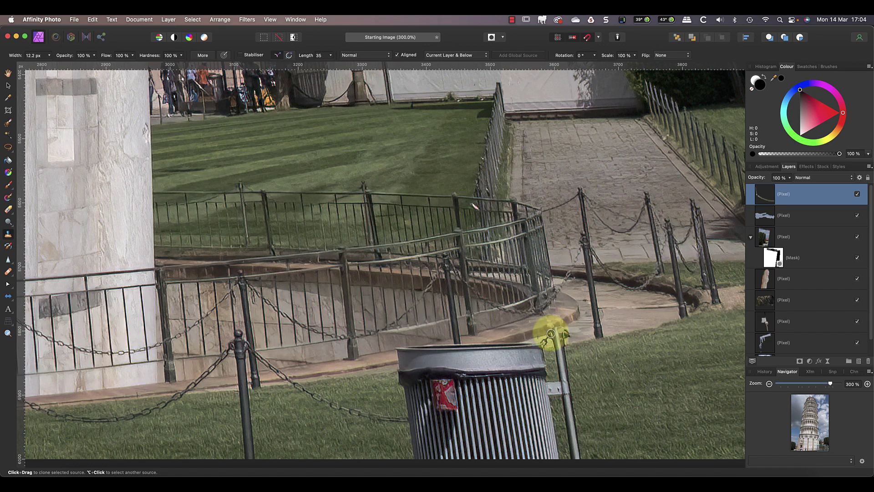
Step: Clone over the pole top, curb and bin rim, resampling beside the bin to fill with grass
mouse_move(566, 325)
left_mouse_down()
mouse_move(582, 339)
mouse_move(560, 344)
left_mouse_up()
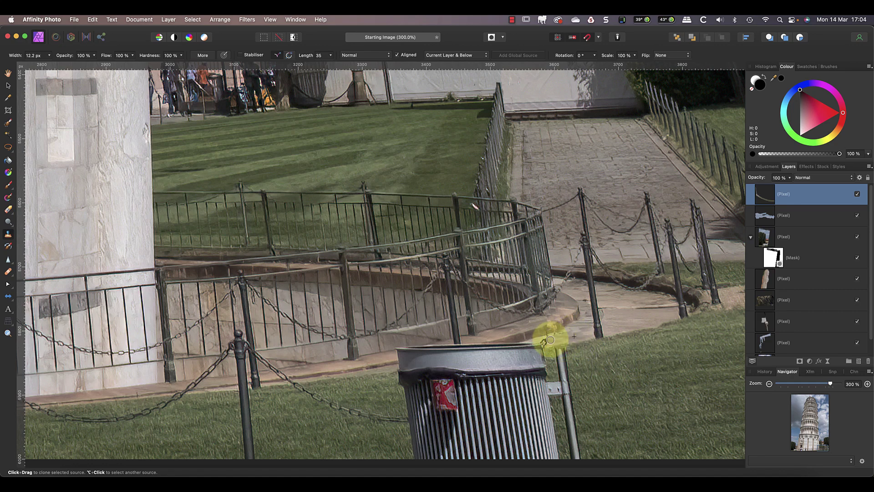
left_click_drag(555, 337, 546, 336)
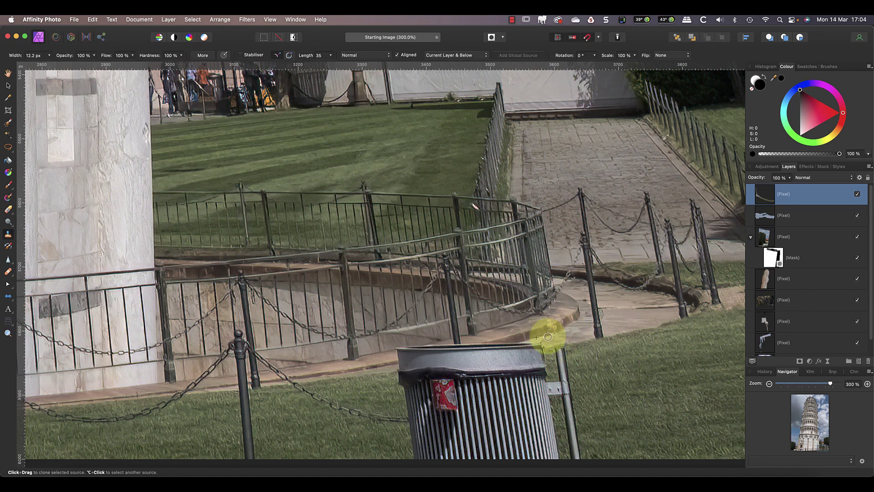
mouse_move(375, 361)
left_mouse_down()
mouse_move(441, 354)
mouse_move(401, 349)
mouse_move(528, 331)
mouse_move(474, 326)
mouse_move(507, 332)
mouse_move(447, 351)
mouse_move(517, 343)
mouse_move(374, 357)
mouse_move(548, 335)
mouse_move(464, 348)
mouse_move(402, 371)
mouse_move(425, 361)
mouse_move(411, 387)
mouse_move(456, 360)
mouse_move(377, 376)
mouse_move(447, 360)
left_mouse_up()
mouse_move(433, 363)
left_mouse_down()
mouse_move(409, 366)
mouse_move(455, 355)
left_mouse_up()
left_click(576, 343, "alt")
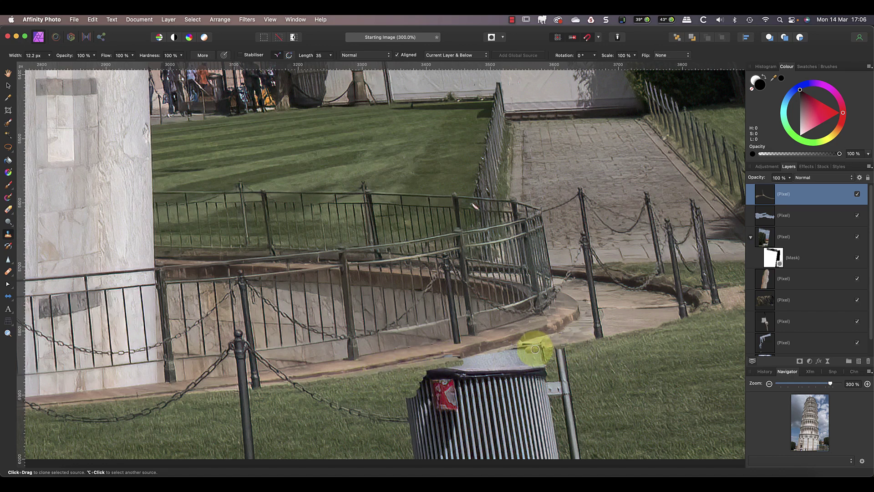
left_click(561, 341, "alt")
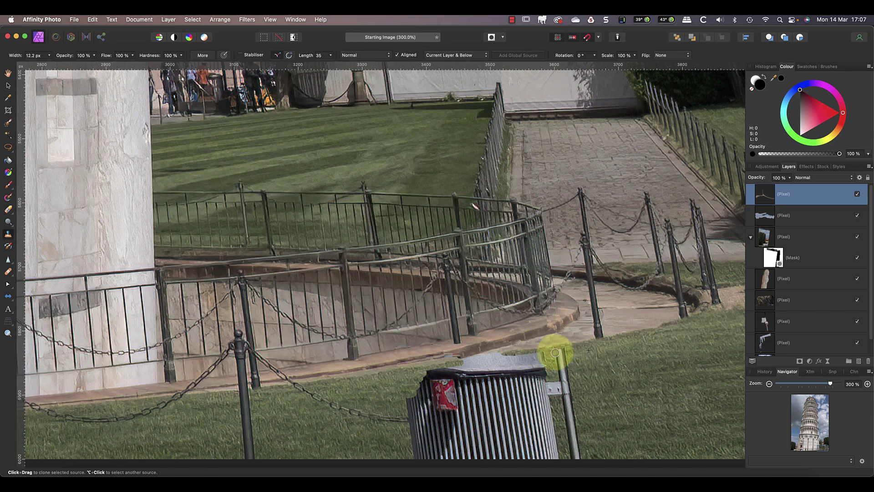
left_click_drag(562, 351, 563, 378)
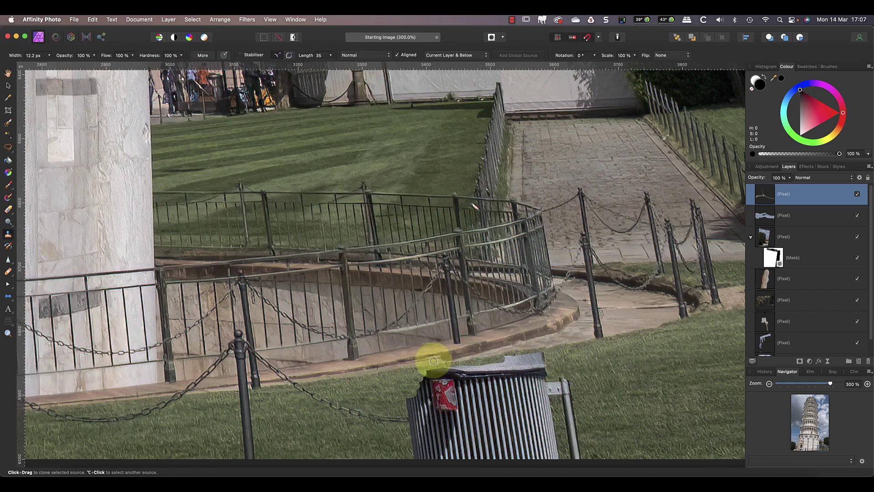
Step: Sample the curb, cover the bin lid edge, and clone out the chain from the front post
left_click(362, 368, "alt")
mouse_move(441, 355)
left_mouse_down()
mouse_move(393, 362)
mouse_move(476, 357)
left_mouse_up()
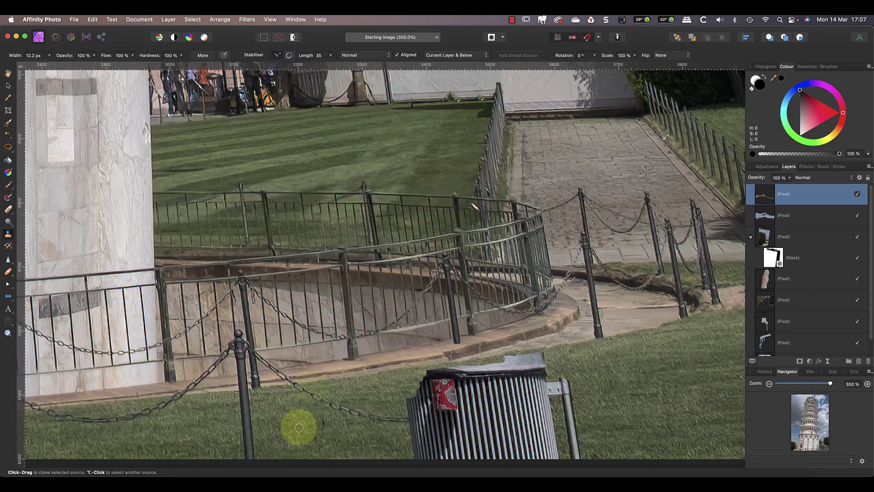
mouse_move(316, 380)
left_mouse_down()
mouse_move(289, 381)
mouse_move(336, 405)
mouse_move(378, 414)
mouse_move(363, 426)
mouse_move(383, 429)
mouse_move(400, 418)
left_mouse_up()
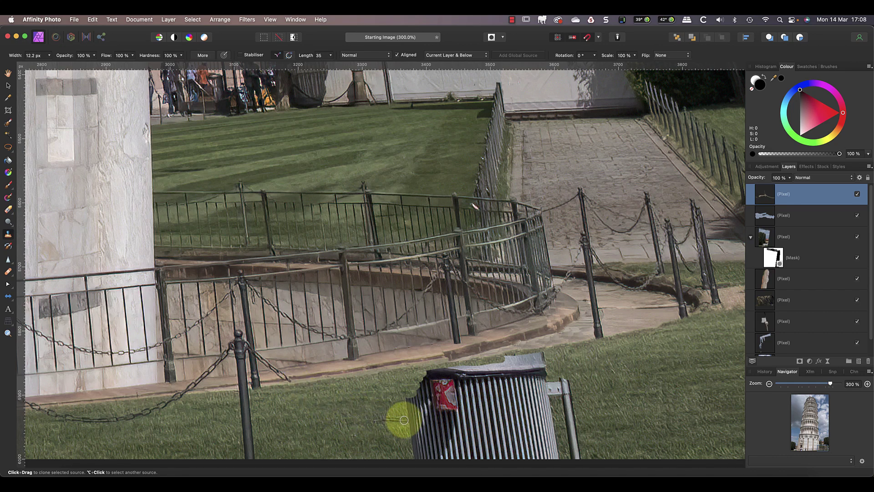
left_click(299, 374, "alt")
mouse_move(281, 375)
left_mouse_down()
mouse_move(299, 367)
mouse_move(274, 370)
mouse_move(244, 337)
mouse_move(253, 360)
mouse_move(254, 333)
mouse_move(263, 362)
mouse_move(257, 357)
mouse_move(291, 337)
mouse_move(295, 352)
mouse_move(264, 363)
mouse_move(346, 341)
mouse_move(259, 376)
mouse_move(458, 344)
left_mouse_up()
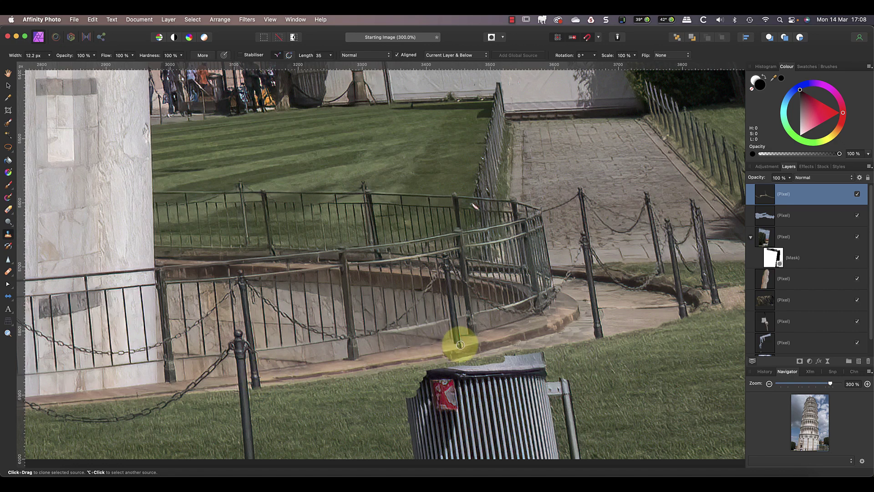
mouse_move(461, 345)
left_mouse_down()
mouse_move(511, 333)
mouse_move(250, 321)
mouse_move(248, 329)
left_mouse_up()
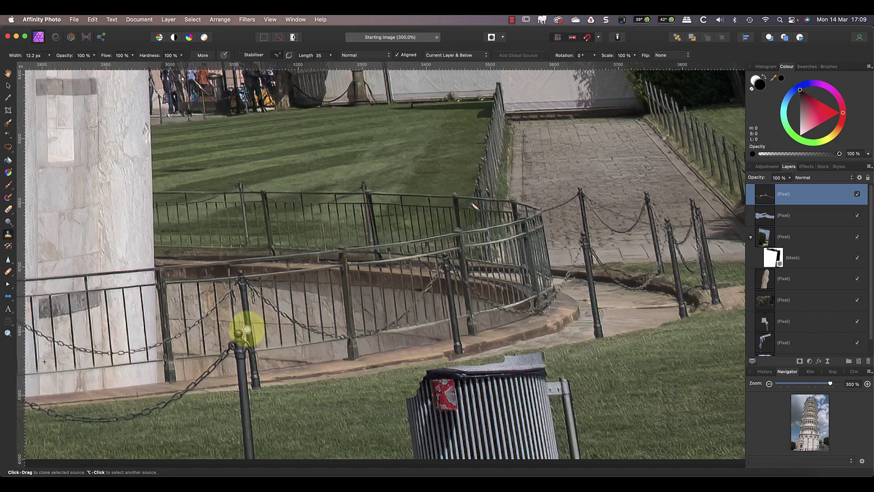
left_click_drag(246, 329, 248, 347)
Step: Heal the patchy grass where the bin stood with an enlarged brush, then zoom out to 100%
scroll(246, 347, "right", 3)
scroll(246, 347, "down", 2)
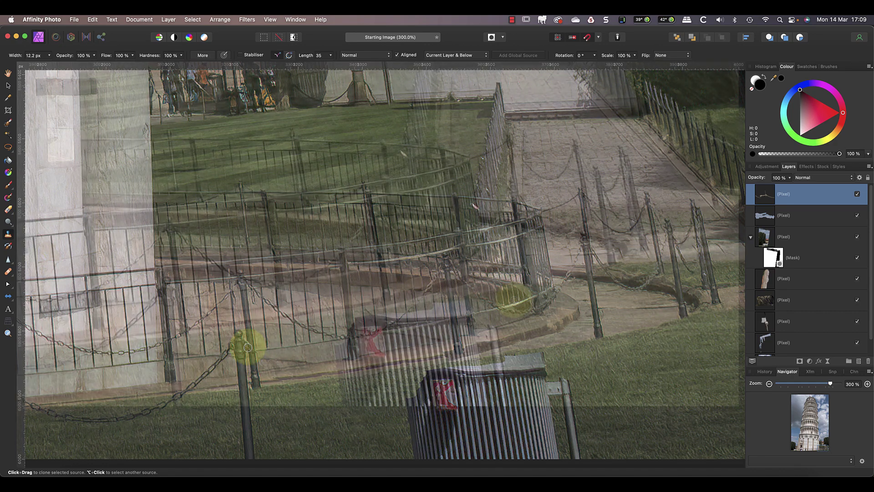
mouse_move(512, 297)
left_mouse_down()
mouse_move(430, 303)
mouse_move(474, 307)
mouse_move(468, 312)
mouse_move(361, 313)
mouse_move(401, 326)
mouse_move(447, 316)
mouse_move(506, 327)
mouse_move(488, 342)
mouse_move(504, 402)
mouse_move(485, 339)
mouse_move(474, 336)
mouse_move(468, 343)
mouse_move(353, 342)
mouse_move(364, 337)
mouse_move(429, 359)
mouse_move(464, 384)
mouse_move(422, 396)
mouse_move(348, 394)
mouse_move(332, 353)
mouse_move(419, 377)
left_mouse_up()
key("bracketright")
key("bracketright")
key("bracketright")
key("bracketright")
key("bracketright")
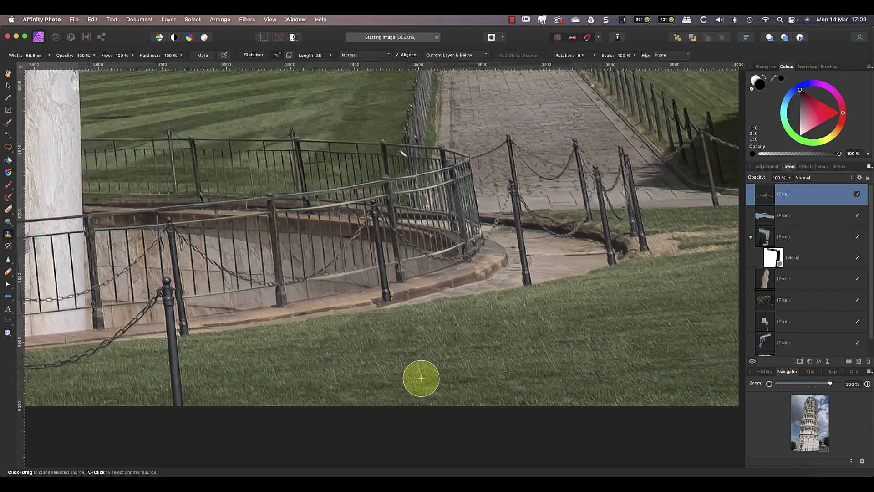
left_click(8, 270)
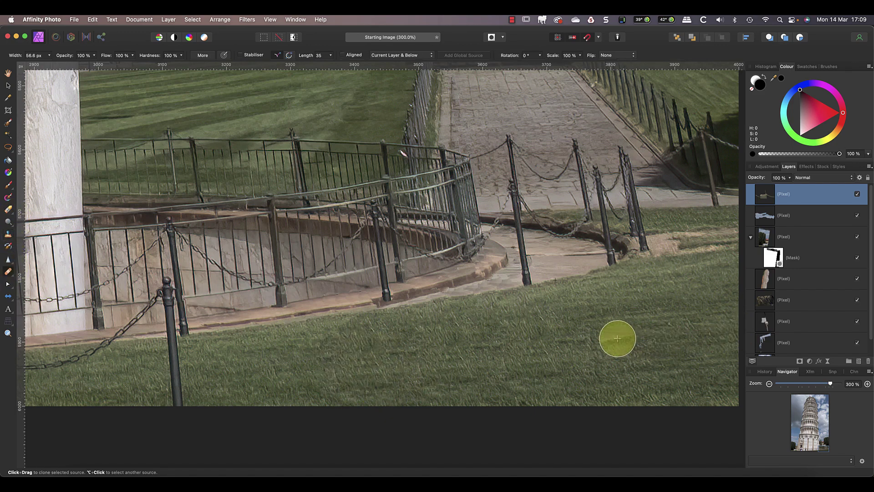
mouse_move(618, 338)
left_mouse_down()
mouse_move(497, 354)
mouse_move(336, 341)
mouse_move(506, 329)
mouse_move(348, 387)
mouse_move(493, 390)
mouse_move(520, 362)
mouse_move(499, 355)
mouse_move(508, 342)
mouse_move(482, 336)
left_mouse_up()
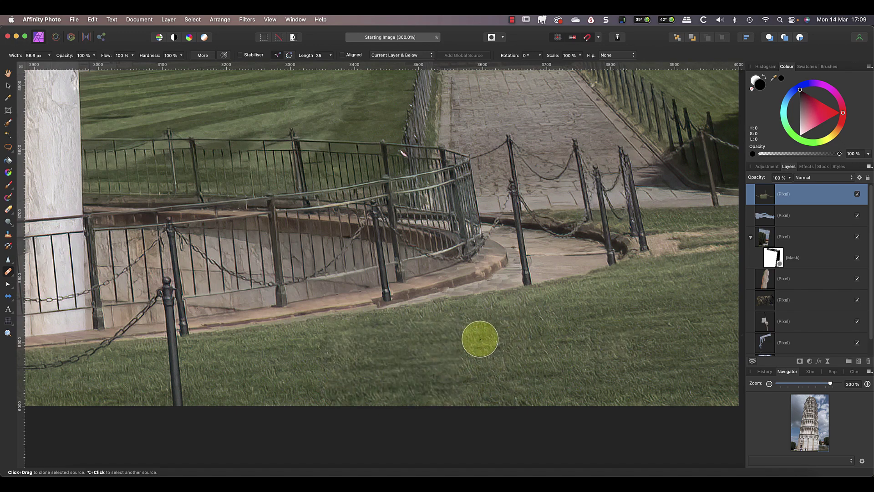
left_click_drag(832, 391, 831, 391)
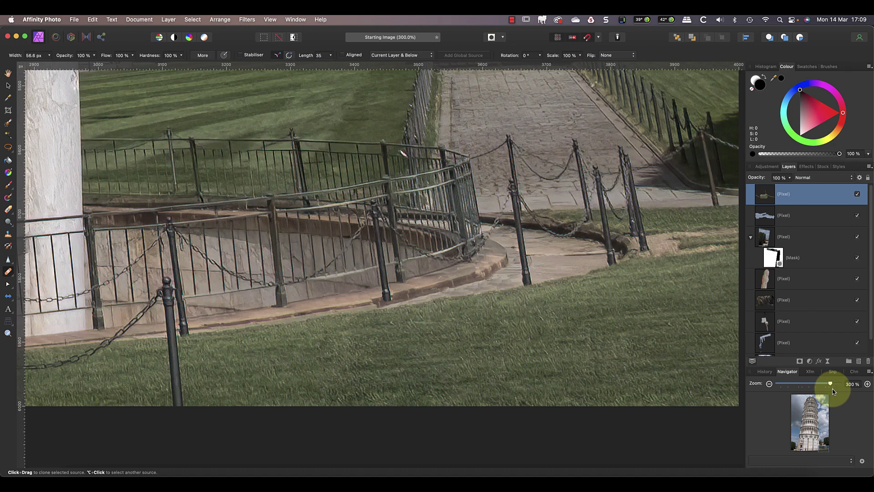
left_click(770, 385)
left_click(770, 384)
left_click(769, 385)
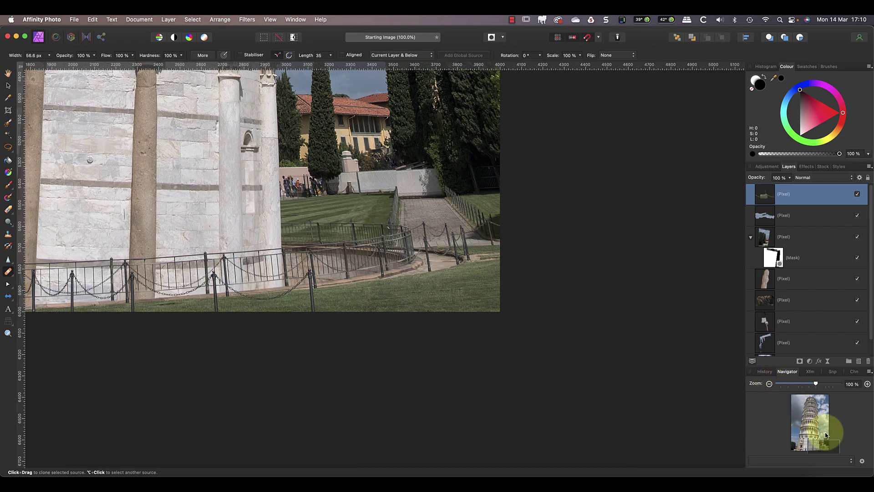
Step: Group every retouching layer above the Background, then hide and reshow the group to compare
mouse_move(825, 446)
left_mouse_down()
mouse_move(796, 448)
mouse_move(824, 445)
mouse_move(812, 444)
left_mouse_up()
scroll(810, 336, "down", 2)
left_click(768, 347)
key("super+0")
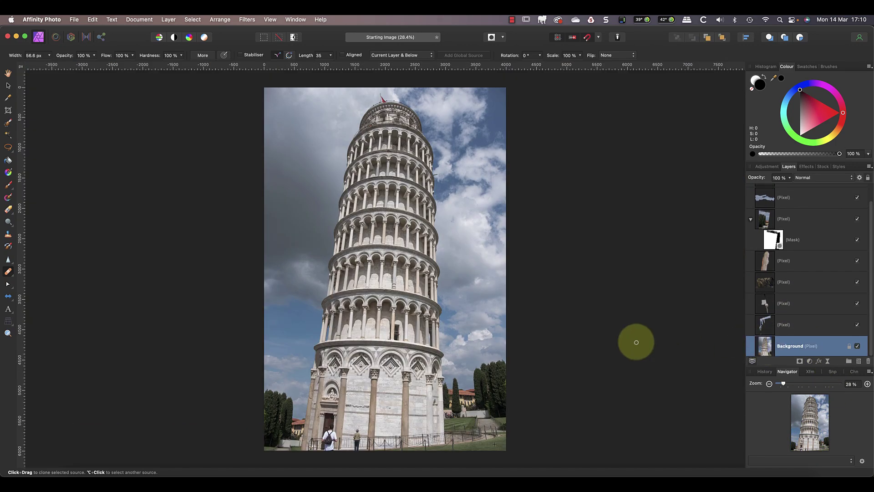
left_click(763, 326)
scroll(764, 327, "up", 1)
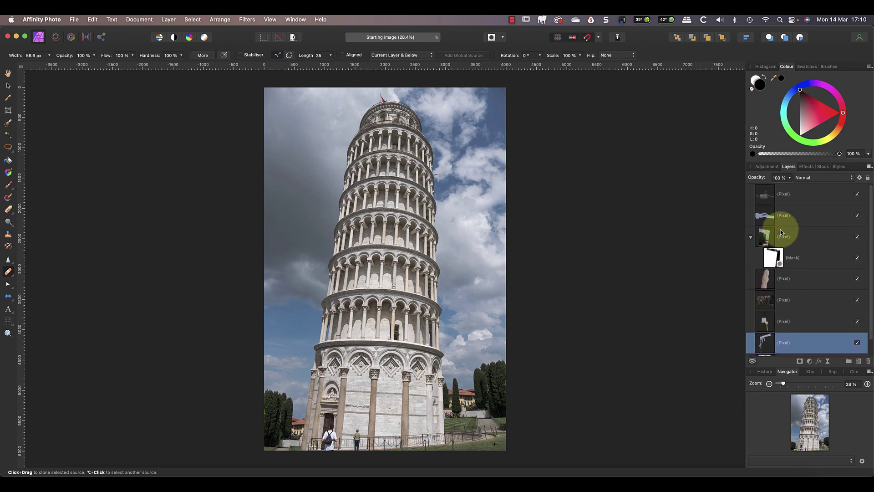
left_click(765, 199, "shift")
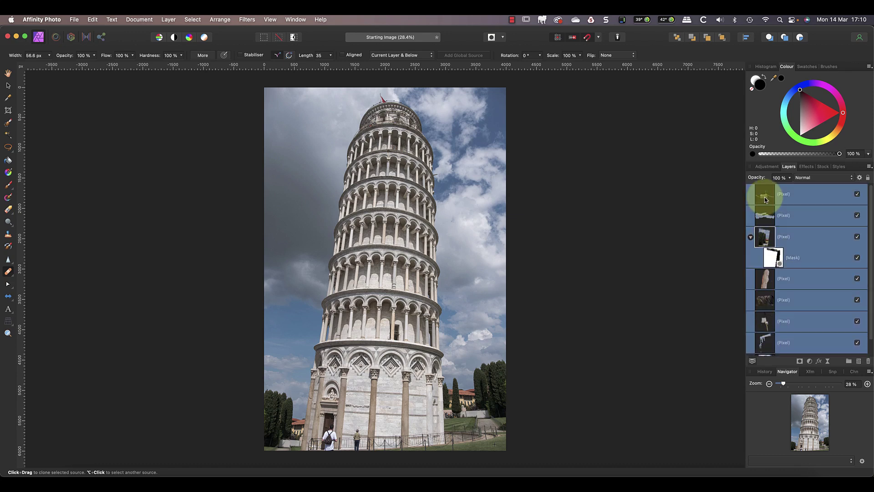
left_click(848, 361)
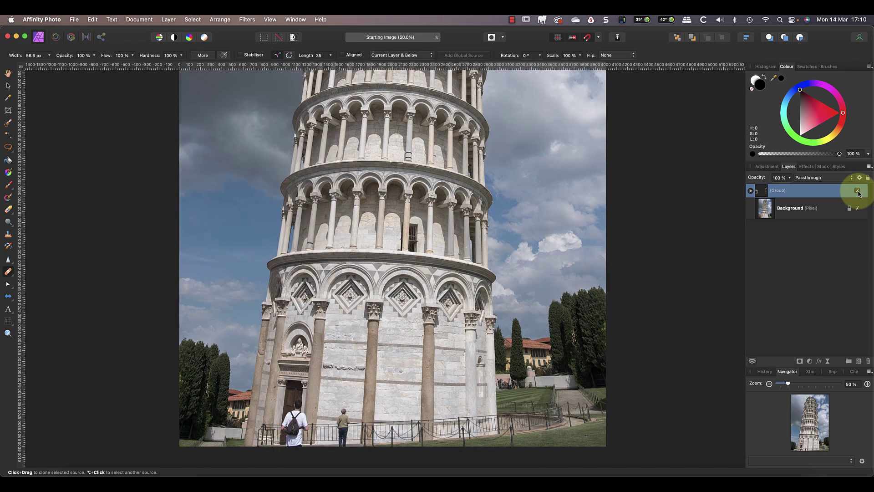
left_click(858, 192)
left_click(858, 193)
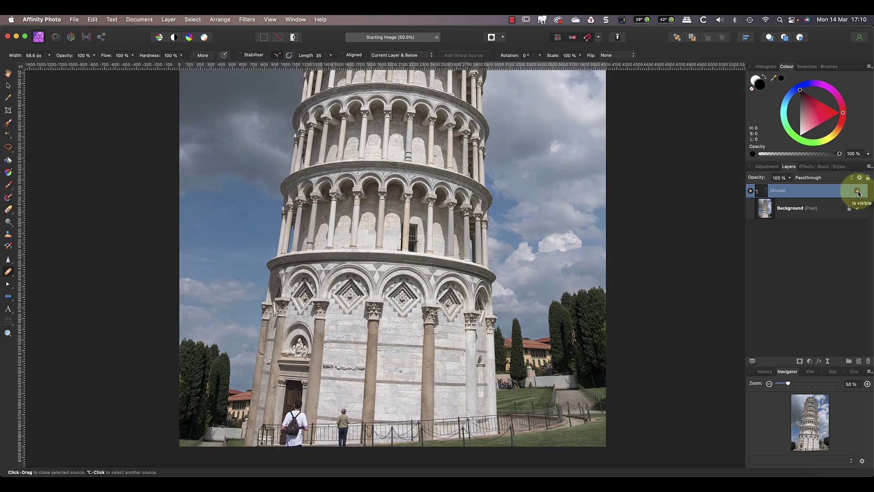